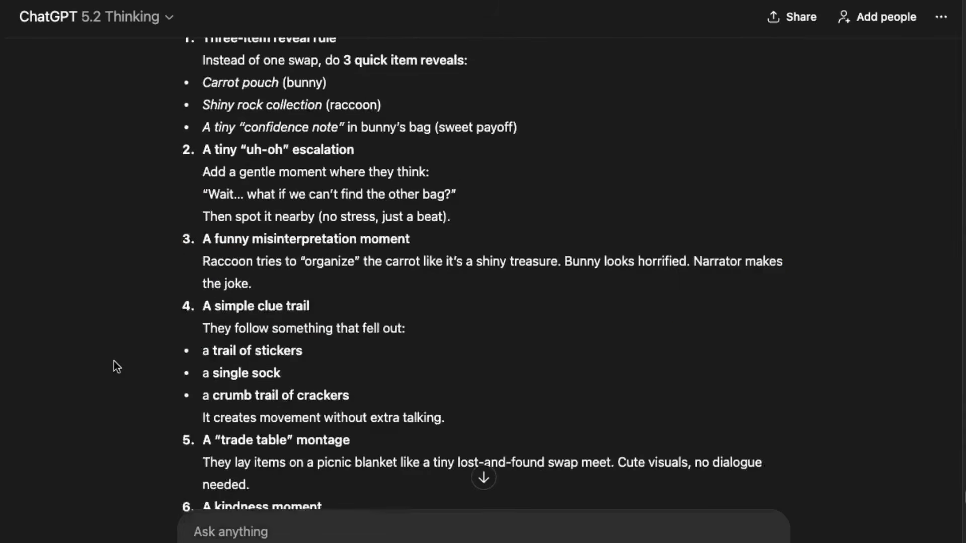
Review the swapped-backpack story discussion in ChatGPT and browse the generated bunny and raccoon images in the ImageFX library.
scroll(870, 410, up, 20)
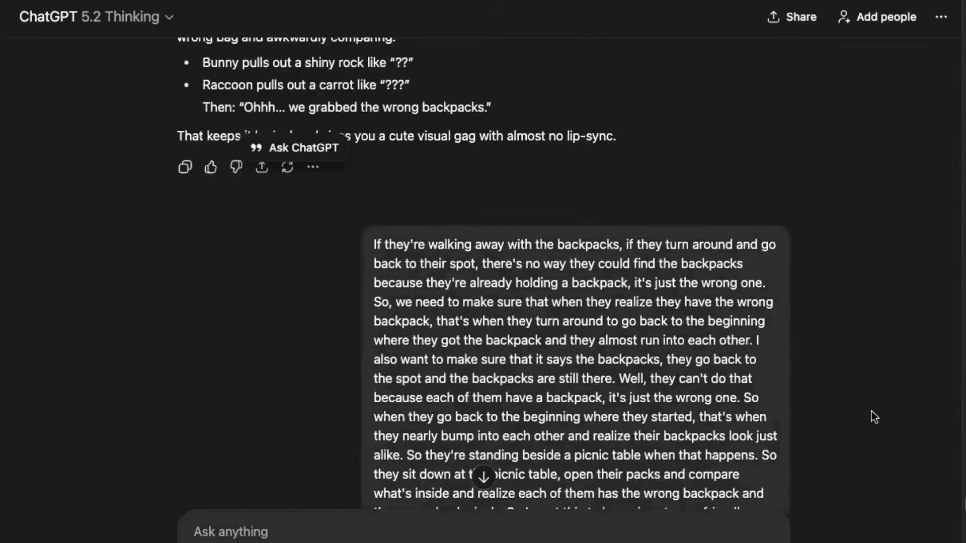
scroll(871, 413, down, 8)
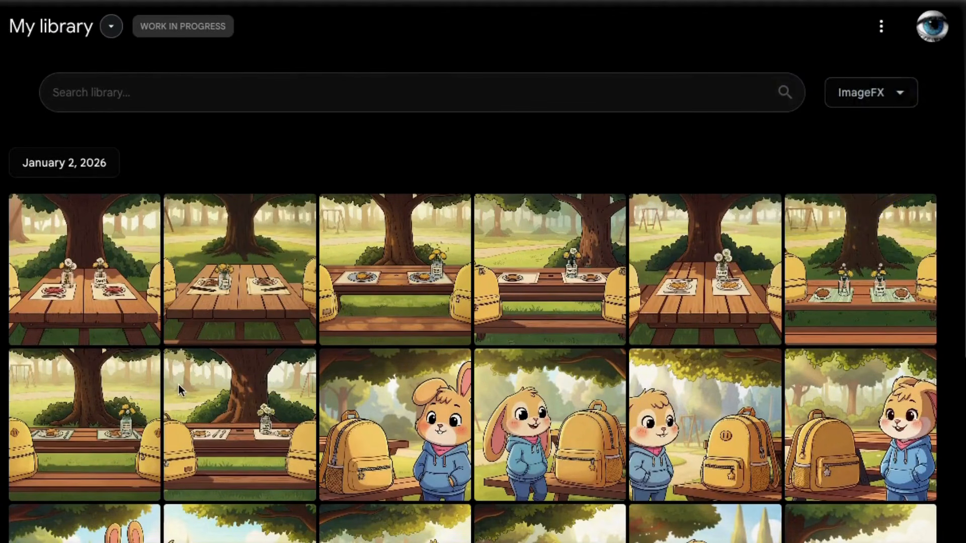
scroll(254, 397, down, 1)
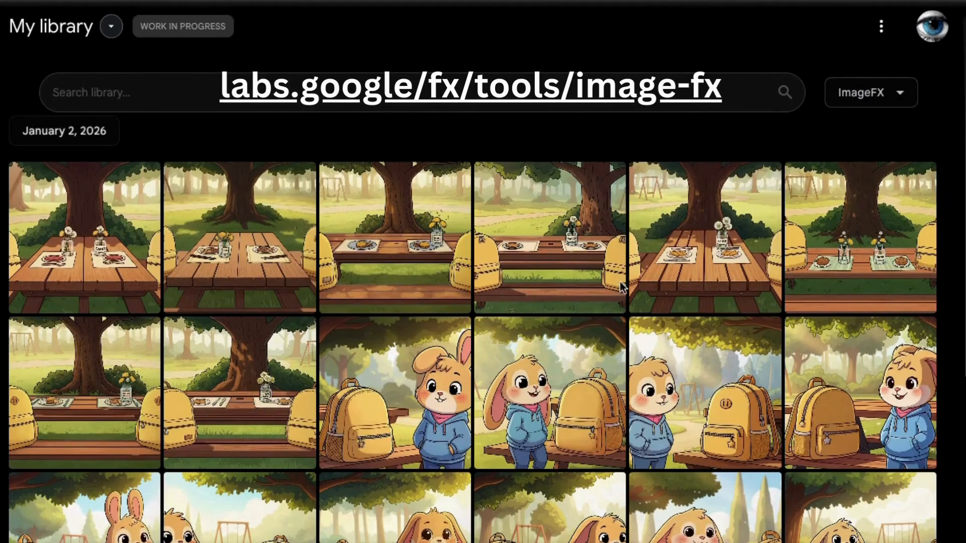
scroll(553, 287, down, 6)
scroll(544, 363, down, 6)
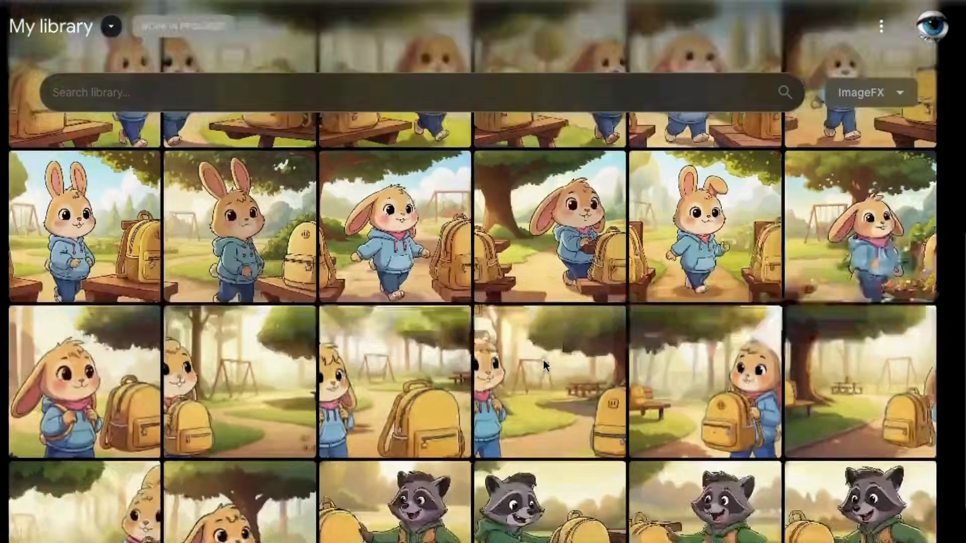
scroll(532, 434, down, 10)
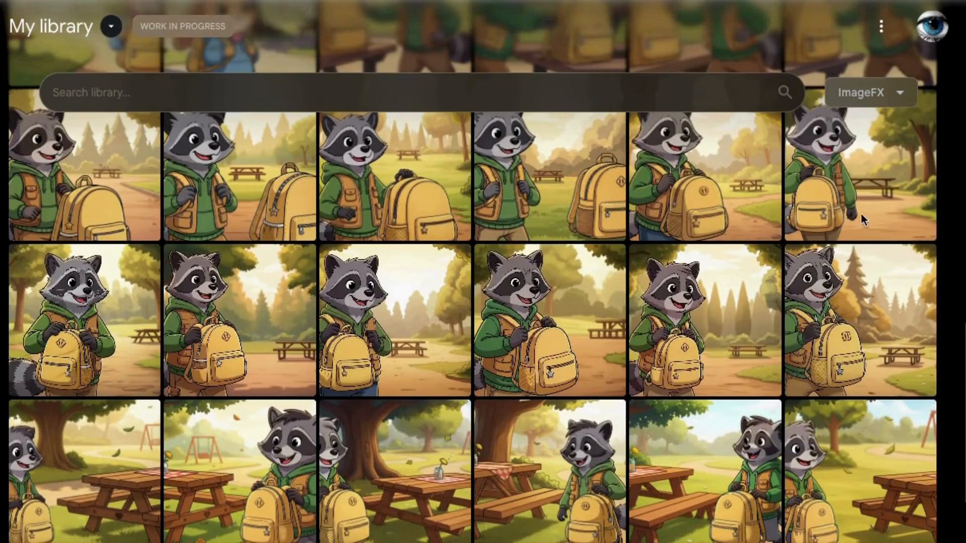
scroll(859, 216, up, 10)
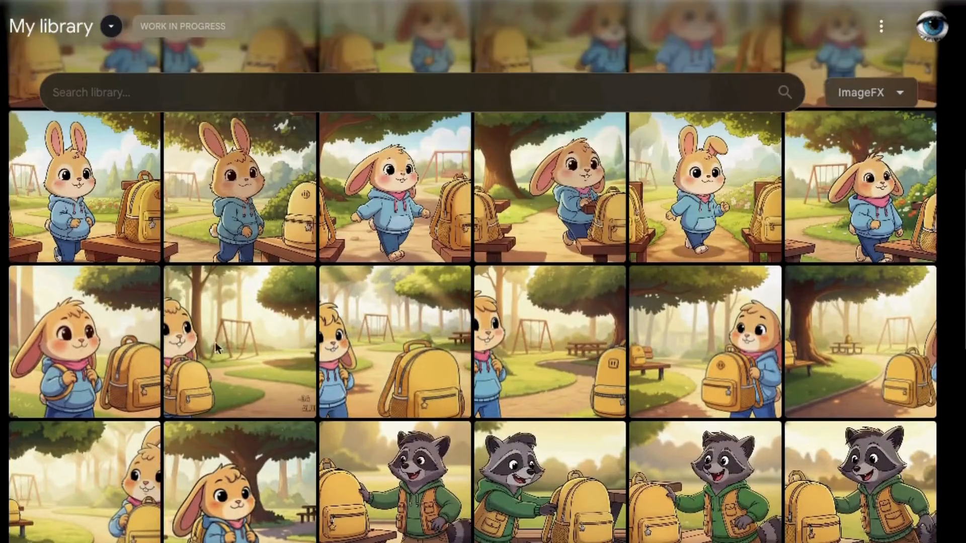
scroll(320, 391, down, 10)
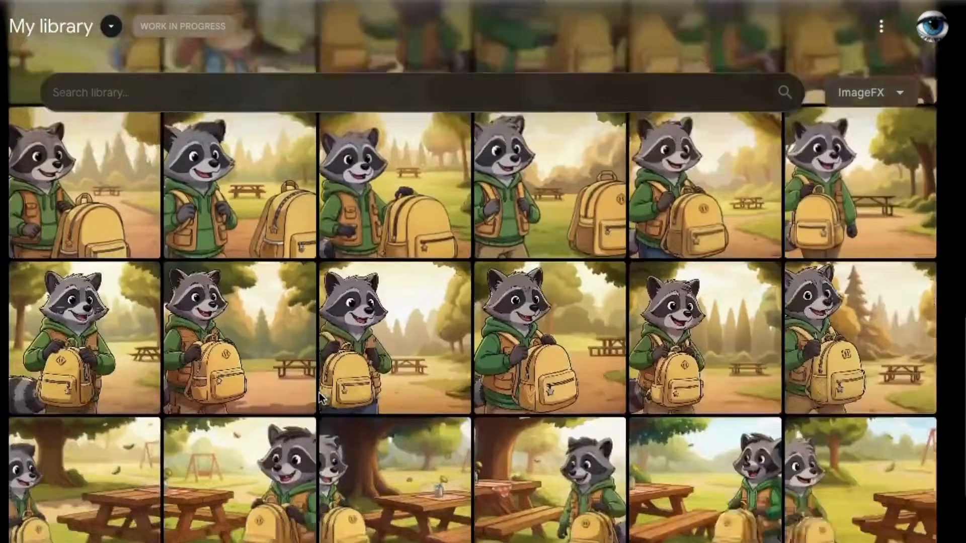
scroll(320, 398, down, 1)
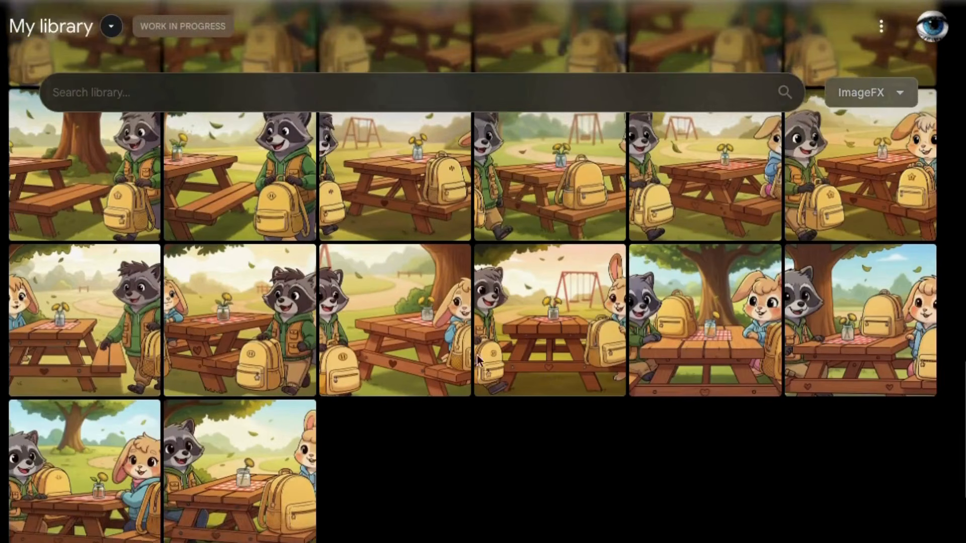
Switch from the library to the ImageFX generator and go back to the raccoon generation 8 of 17.
click(111, 26)
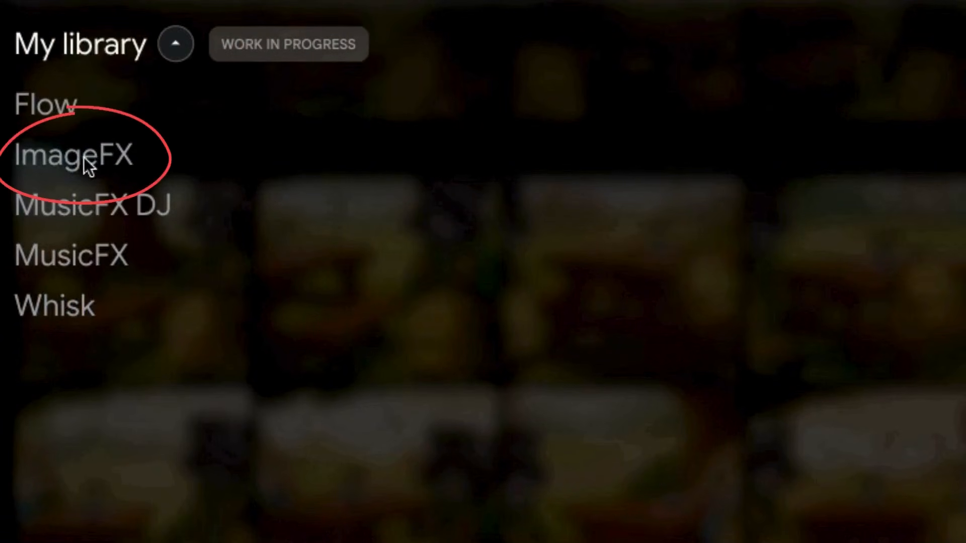
click(81, 157)
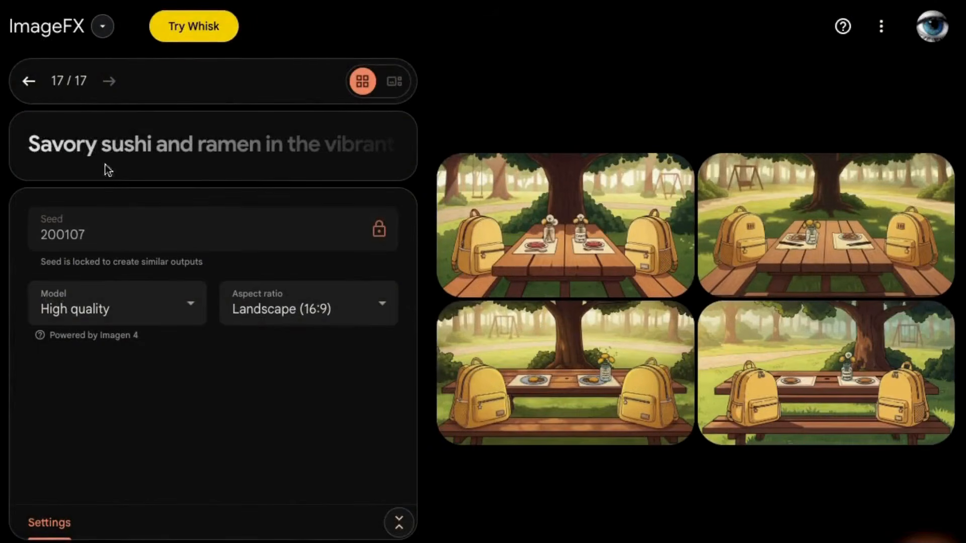
click(28, 82)
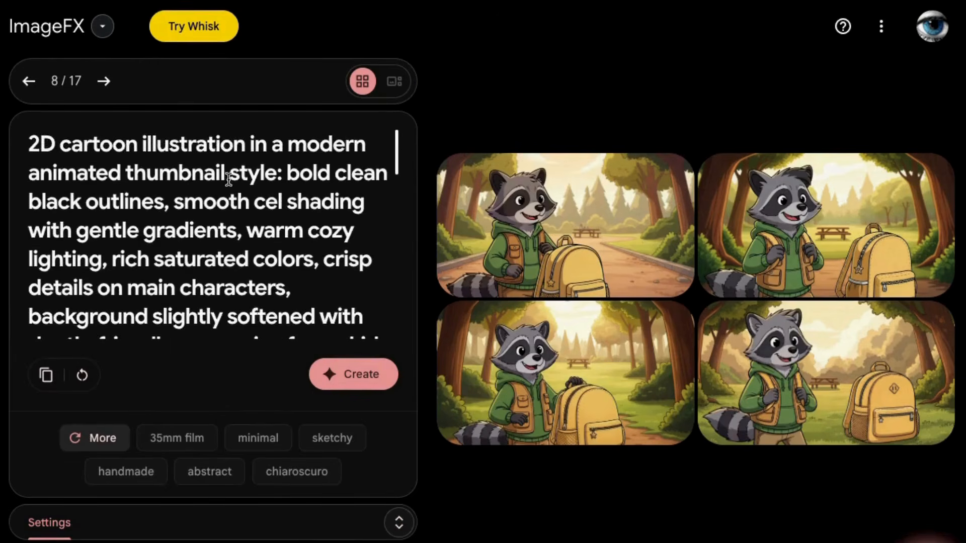
Examine the raccoon prompt section by section: art style, character, camera, backpack, set and scene, and compare it with the images.
drag(29, 143, 276, 241)
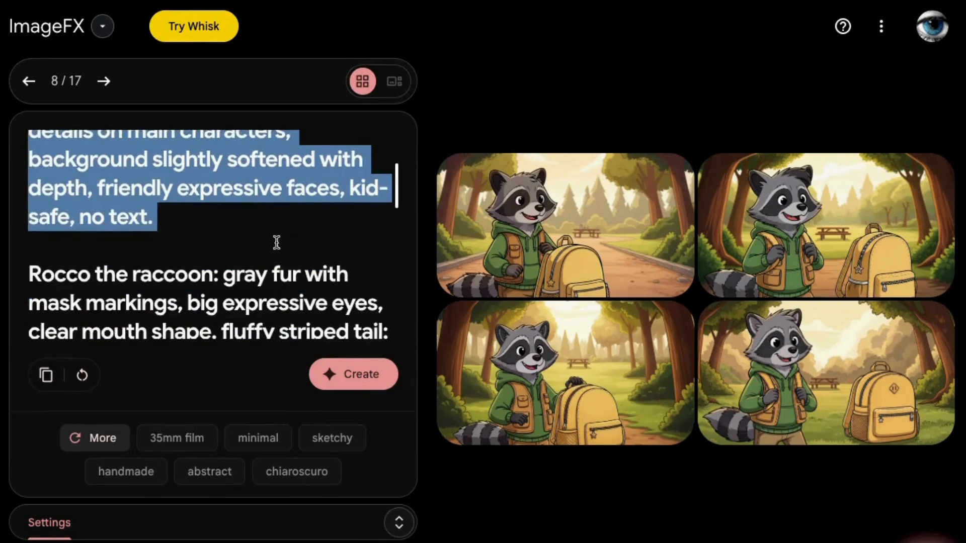
mouse_move(556, 179)
scroll(209, 208, down, 2)
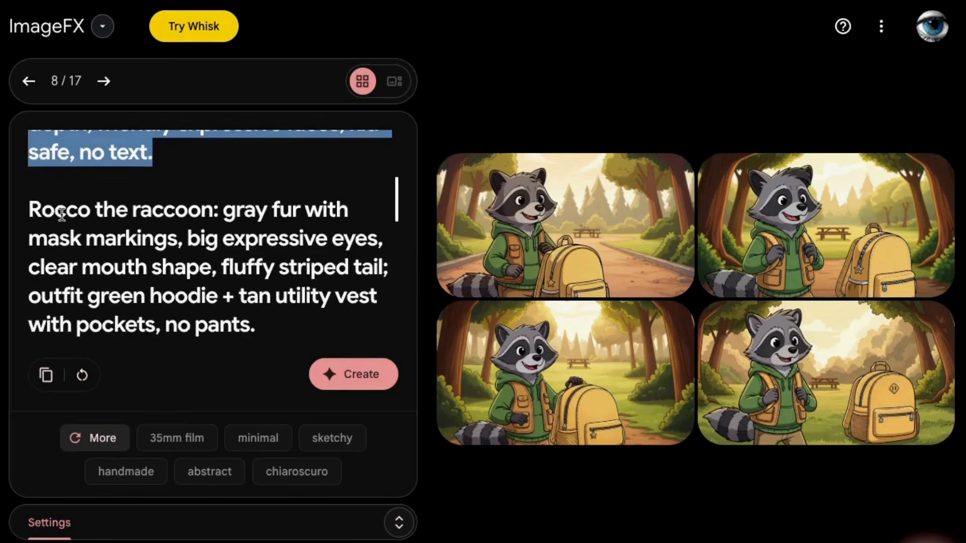
drag(29, 209, 261, 320)
scroll(301, 250, down, 4)
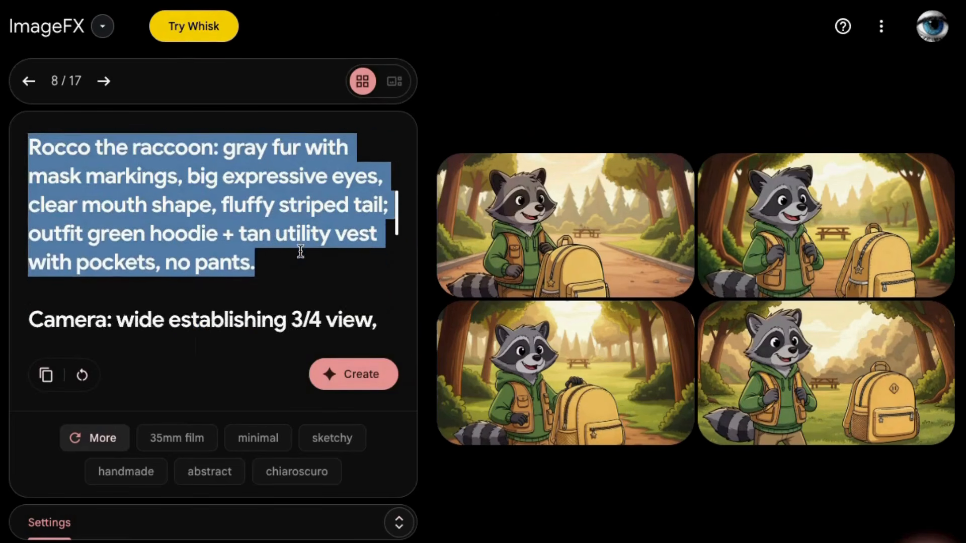
drag(30, 175, 280, 320)
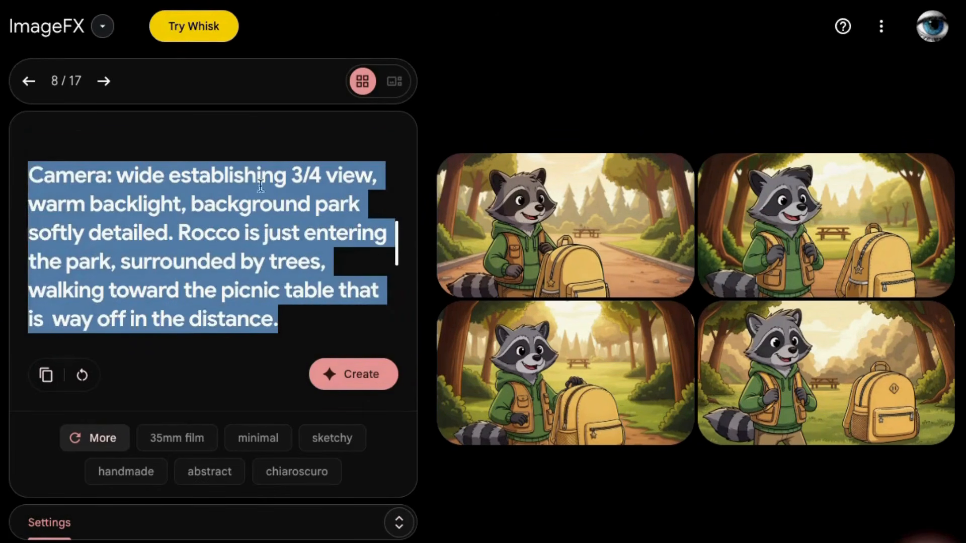
scroll(185, 226, down, 2)
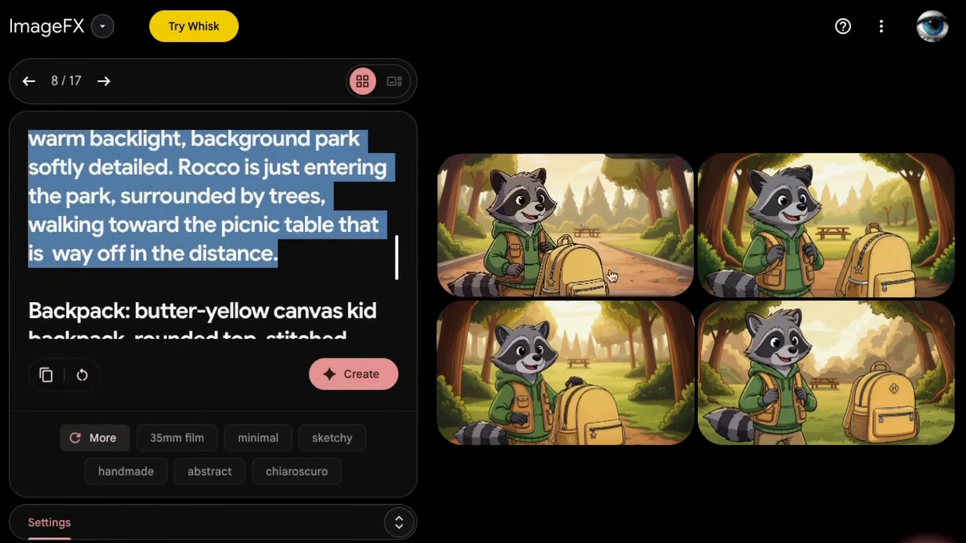
scroll(139, 246, down, 3)
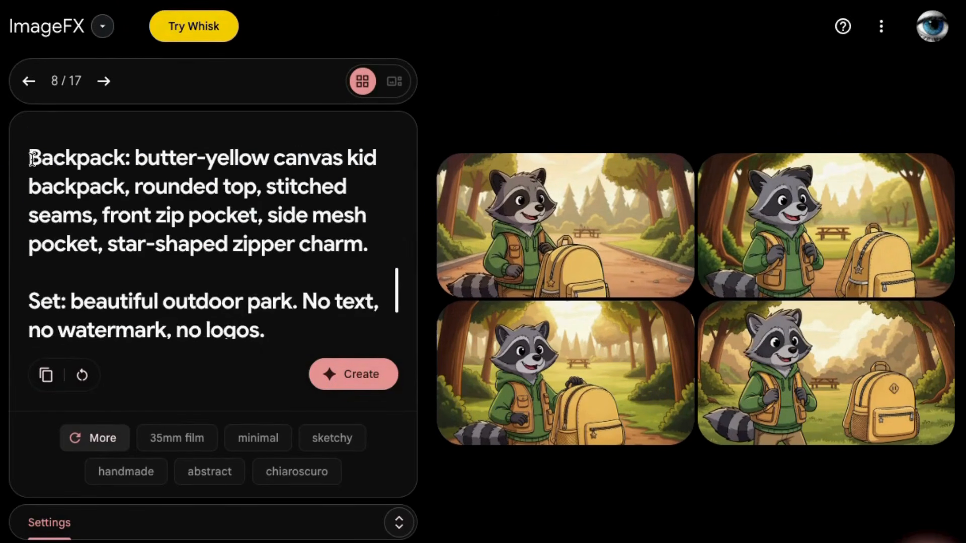
drag(31, 158, 388, 243)
scroll(200, 323, down, 1)
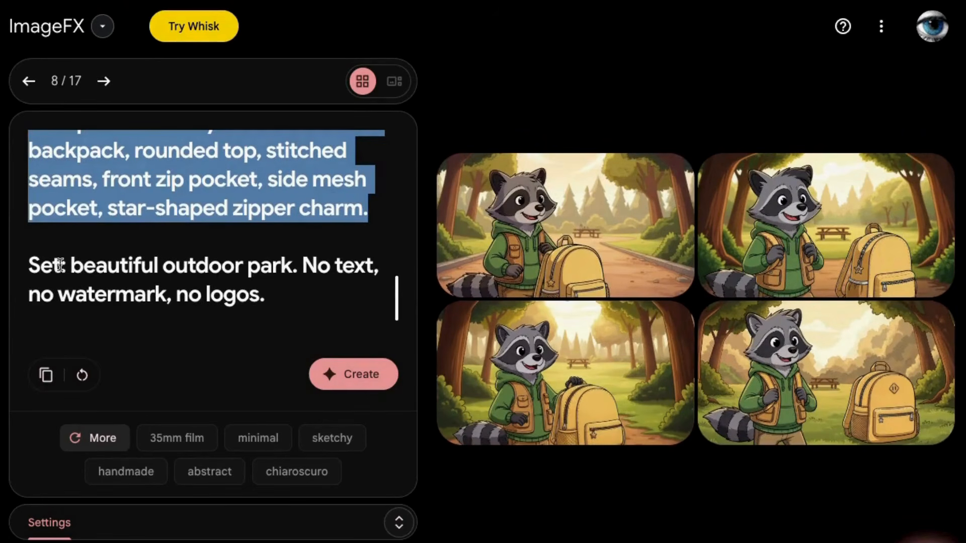
drag(29, 266, 230, 312)
scroll(309, 336, down, 2)
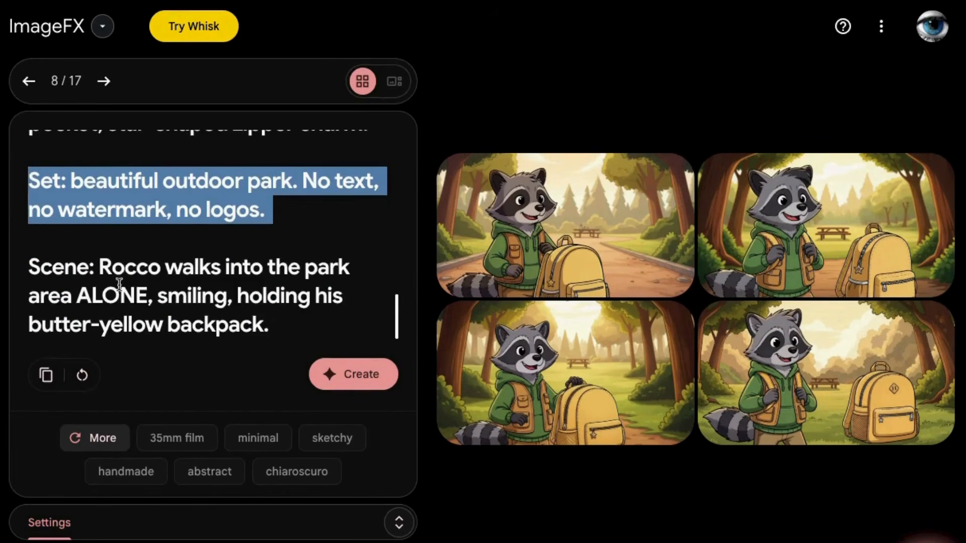
drag(99, 266, 285, 330)
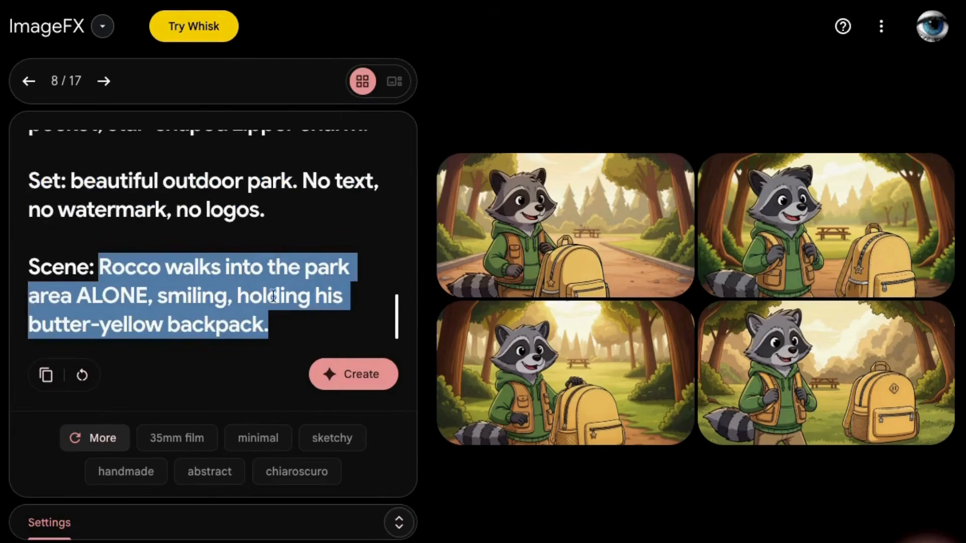
scroll(258, 312, up, 5)
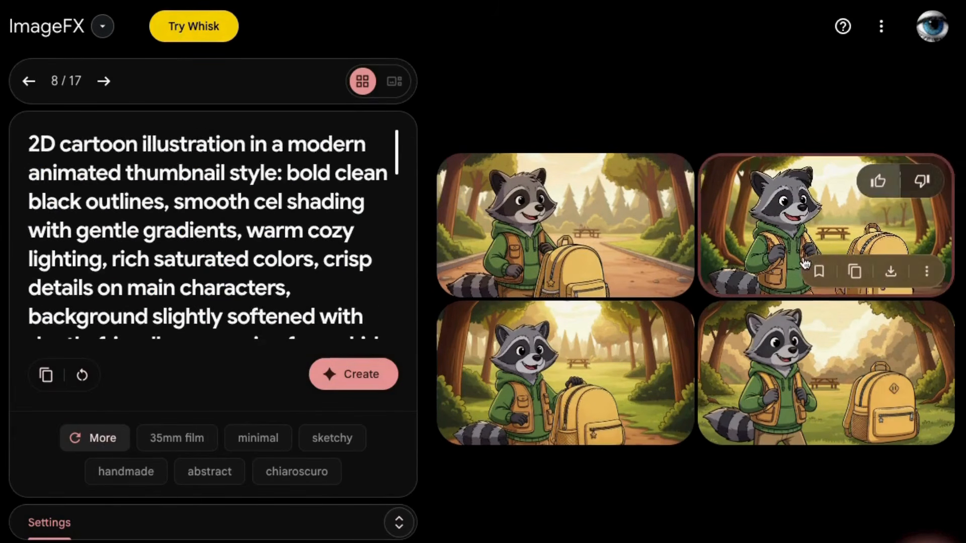
mouse_move(488, 236)
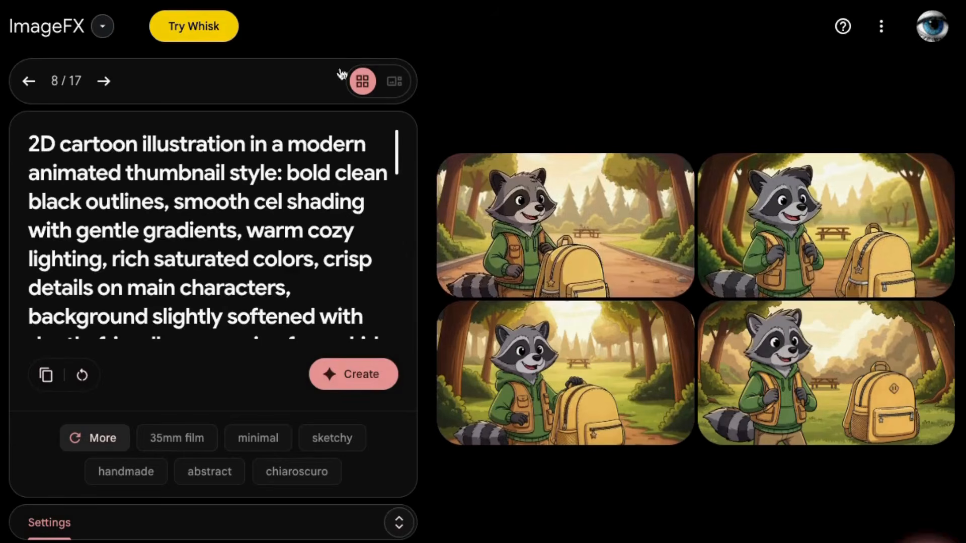
In generation 11 of 17, replace the bunny prompt with the 2D cartoon prompt for Rocco the raccoon in green hoodie, tan vest and brown pants.
click(105, 81)
click(104, 81)
click(104, 81)
mouse_move(565, 247)
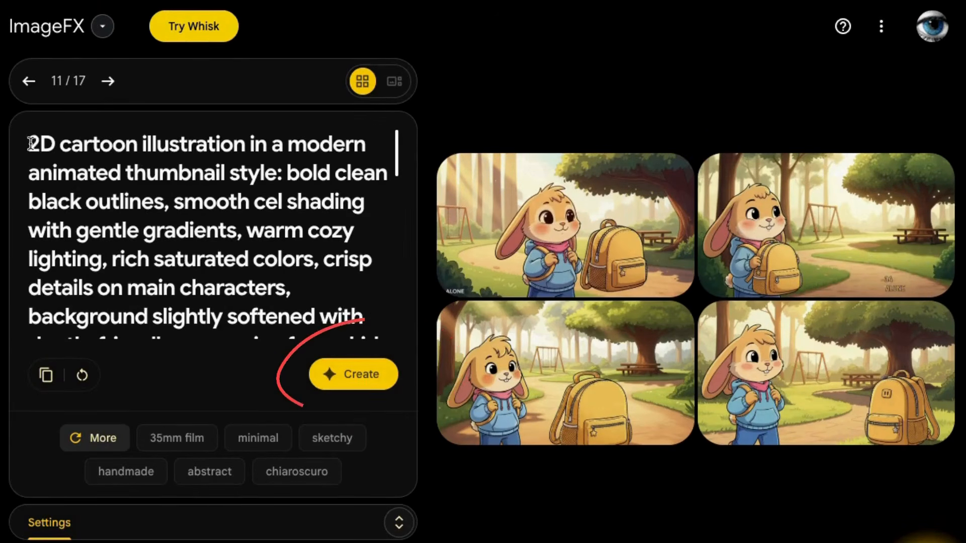
drag(29, 144, 263, 293)
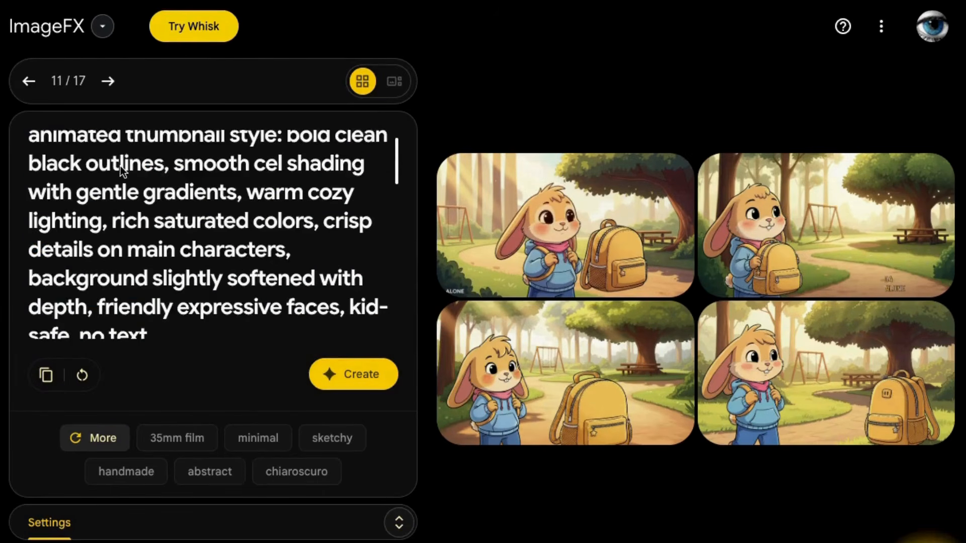
scroll(176, 300, down, 10)
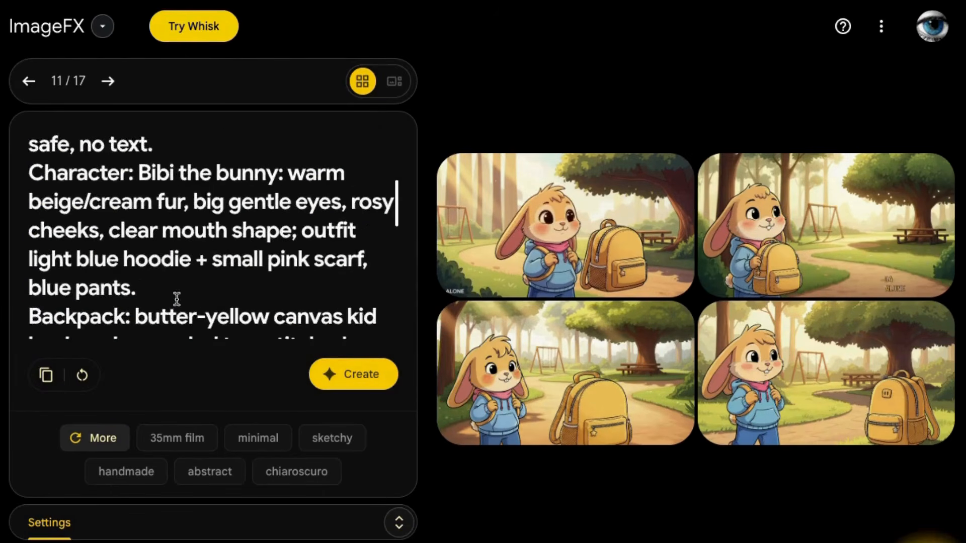
drag(129, 323, 75, 2)
key(ctrl+c)
key(BackSpace)
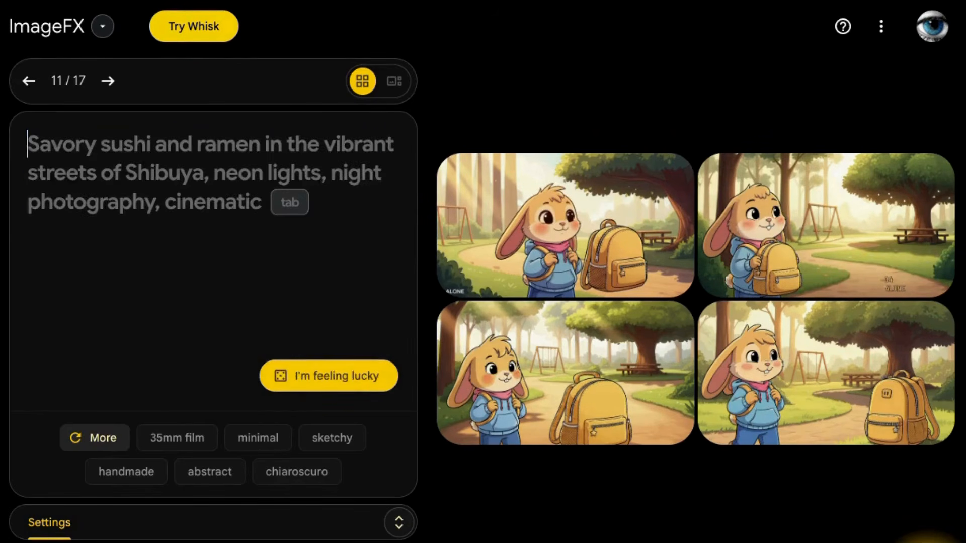
key(ctrl+v)
scroll(179, 266, down, 8)
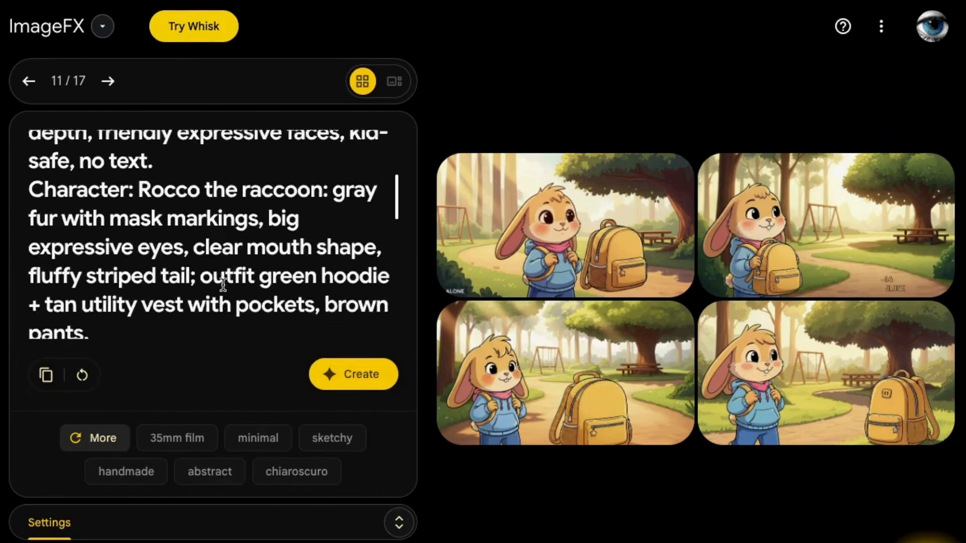
Check the seed, model and aspect ratio settings, and generate new images from the raccoon prompt.
click(390, 528)
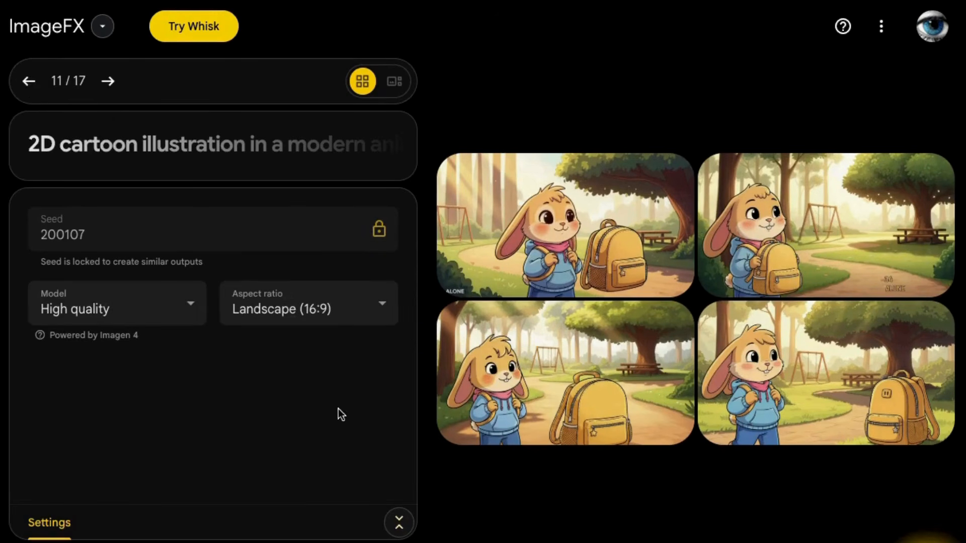
click(170, 168)
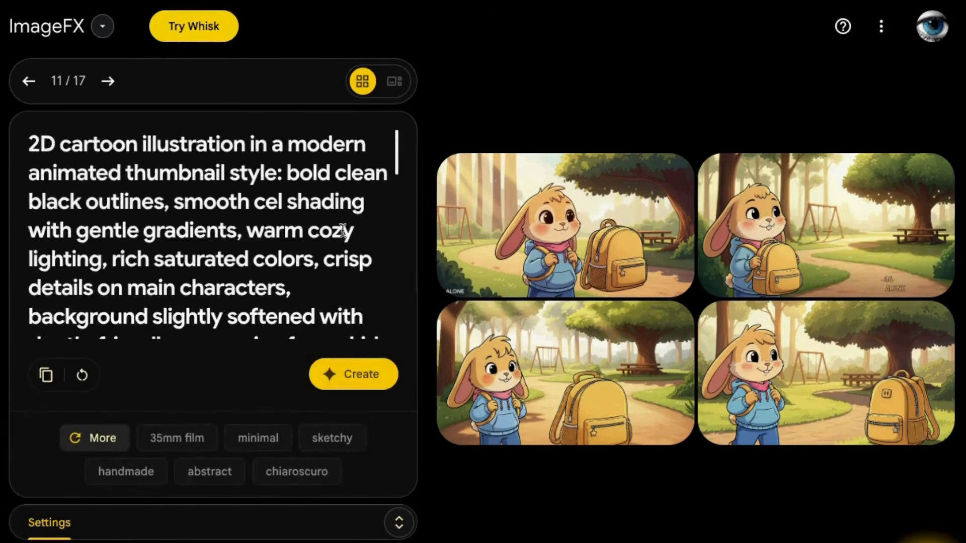
click(345, 385)
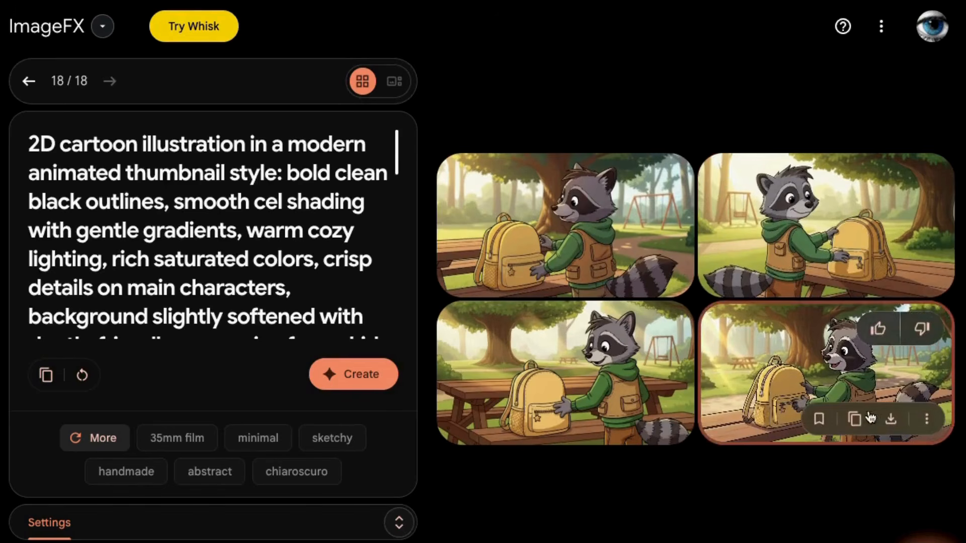
View the four new raccoon images enlarged one by one, and show the share and flag options for the fourth.
click(588, 237)
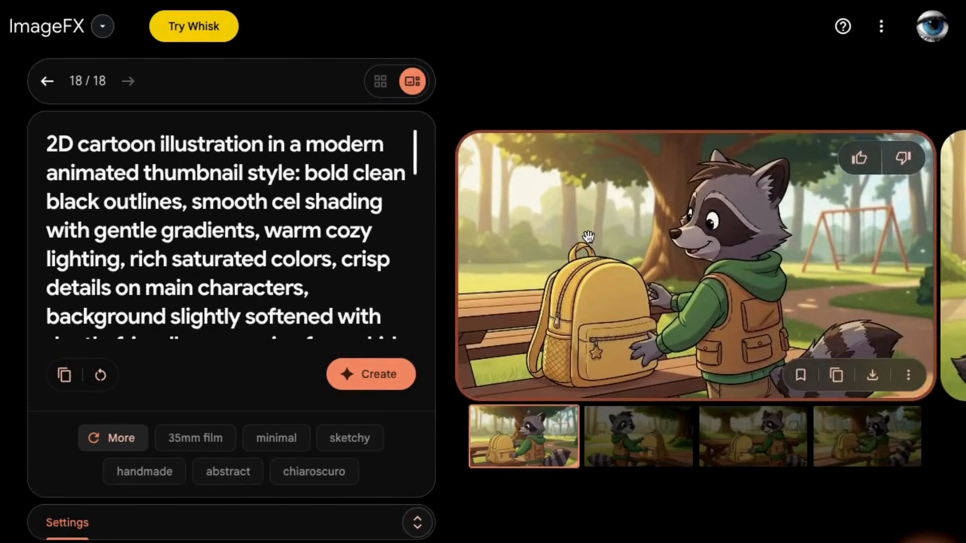
drag(881, 266, 476, 264)
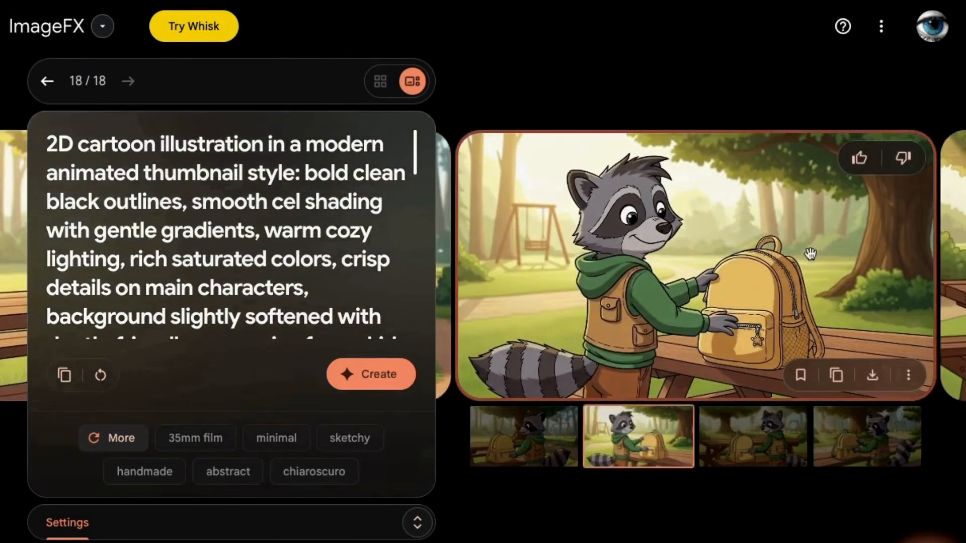
drag(828, 252, 362, 246)
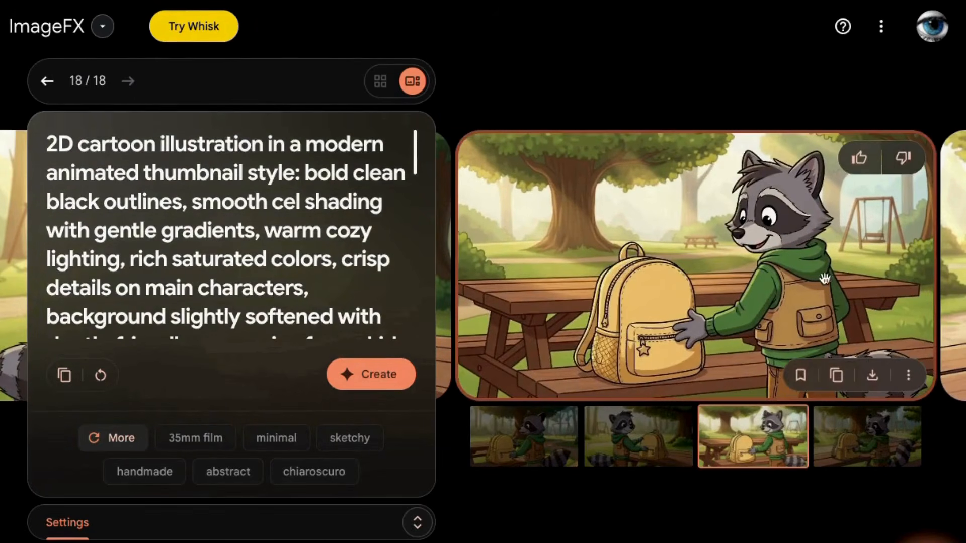
drag(825, 280, 351, 264)
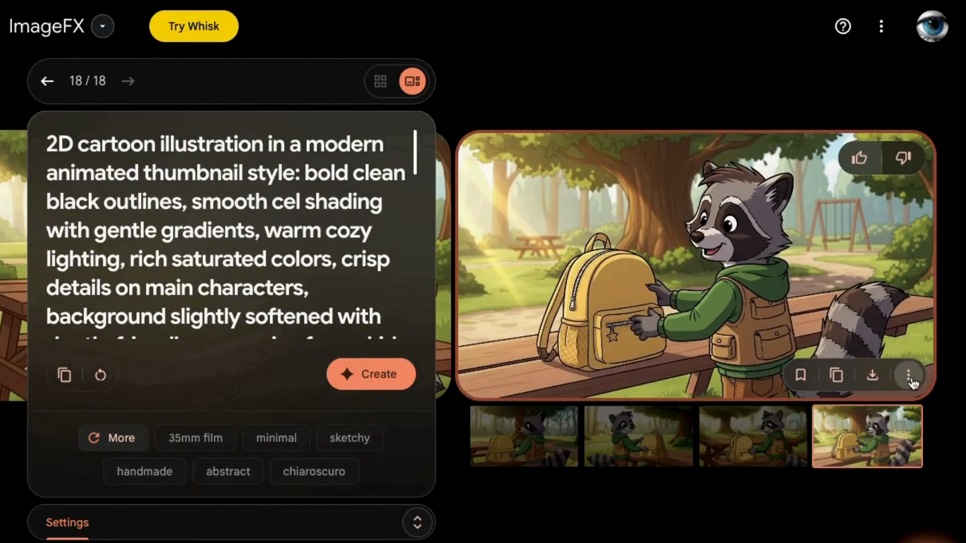
click(910, 377)
click(872, 376)
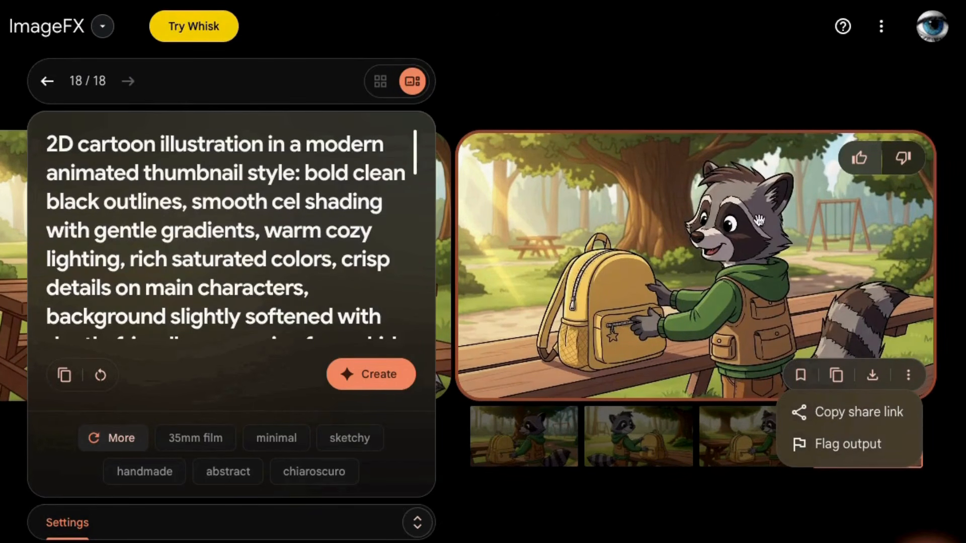
Step back from generation 18 through the earlier generations to compare the bunny and raccoon scene images.
click(46, 82)
click(47, 81)
click(47, 82)
click(46, 82)
click(47, 82)
click(47, 82)
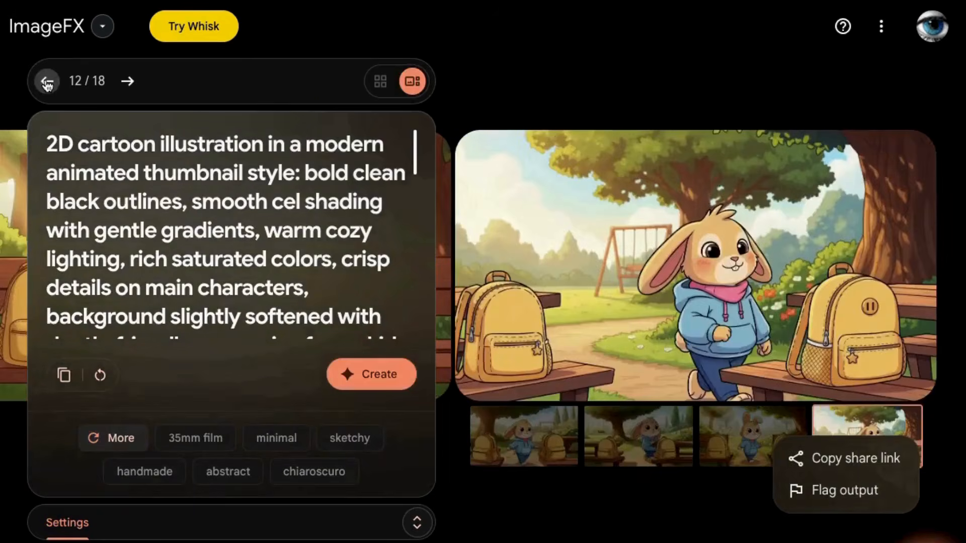
click(46, 81)
click(47, 81)
click(47, 81)
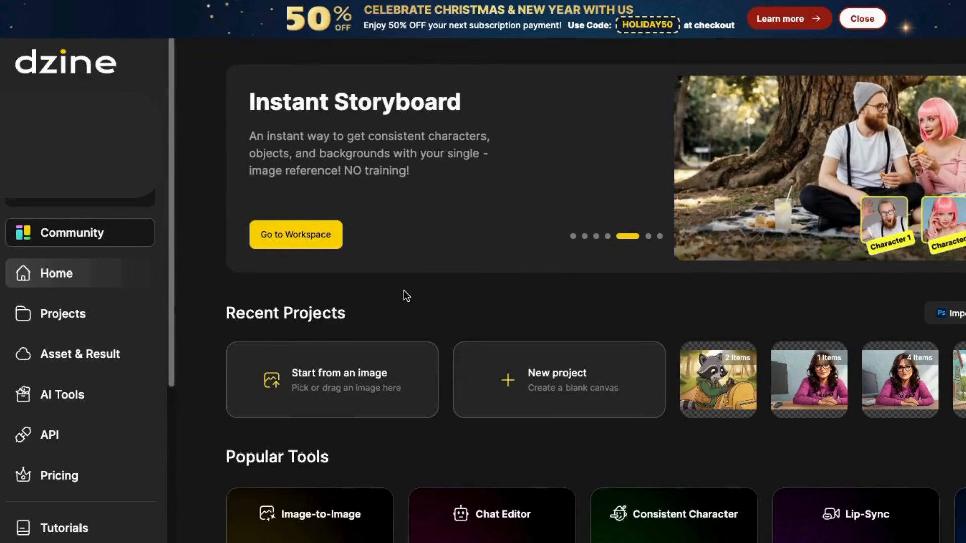
Switch to Dzine, open the recent raccoon project, and look through its generated lip-sync and image-to-video clips.
click(717, 386)
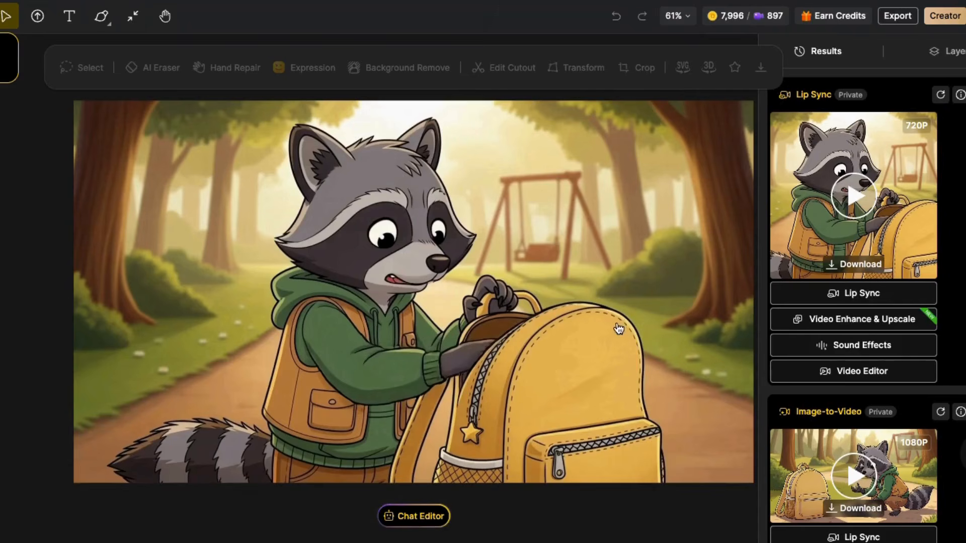
scroll(765, 397, down, 10)
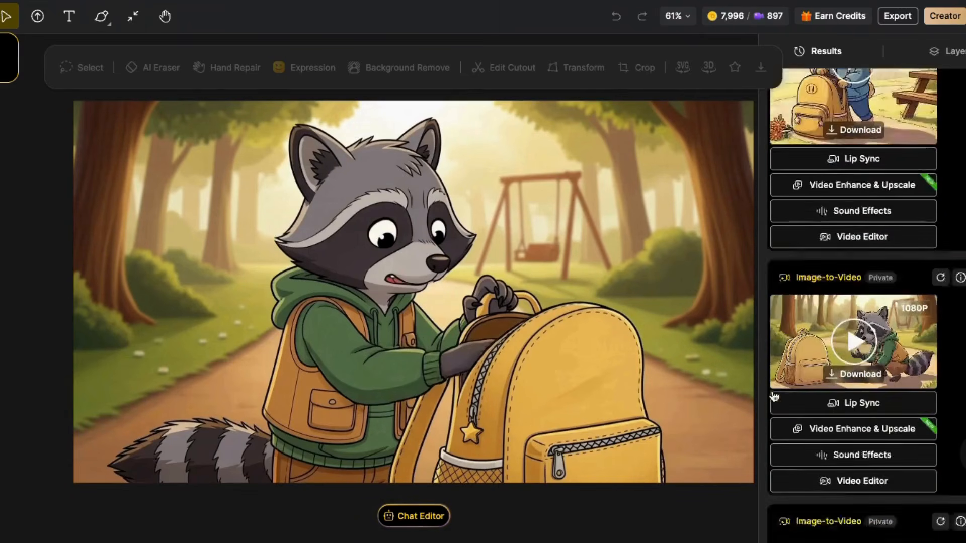
scroll(773, 397, down, 1)
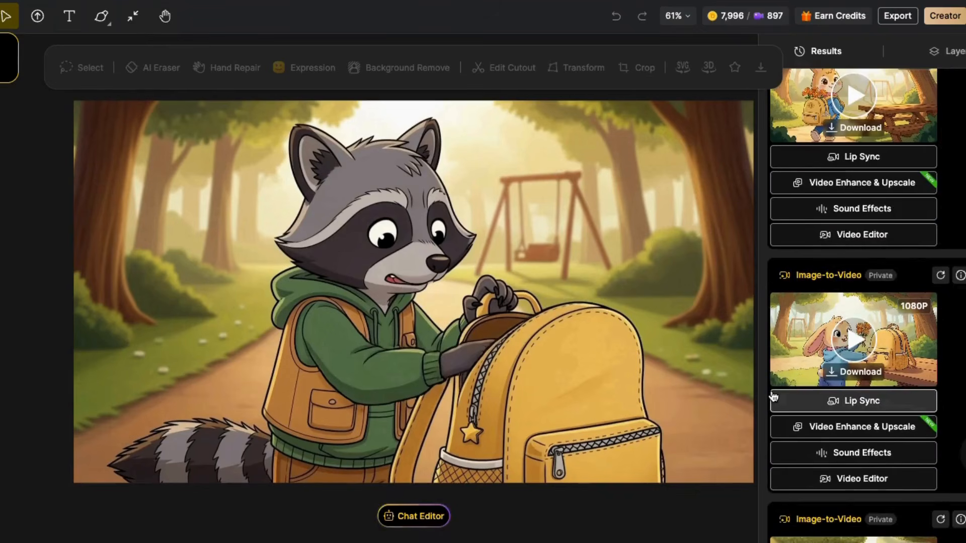
scroll(773, 397, down, 2)
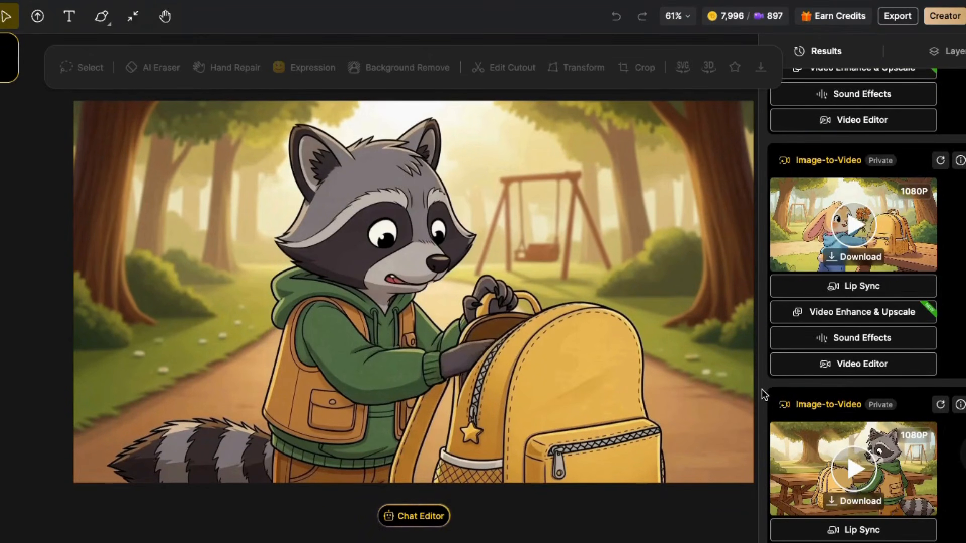
scroll(805, 408, down, 1)
Preview the image-to-video clip of the raccoon walking with the backpack enlarged, close it, and look over the neighbouring results.
click(810, 405)
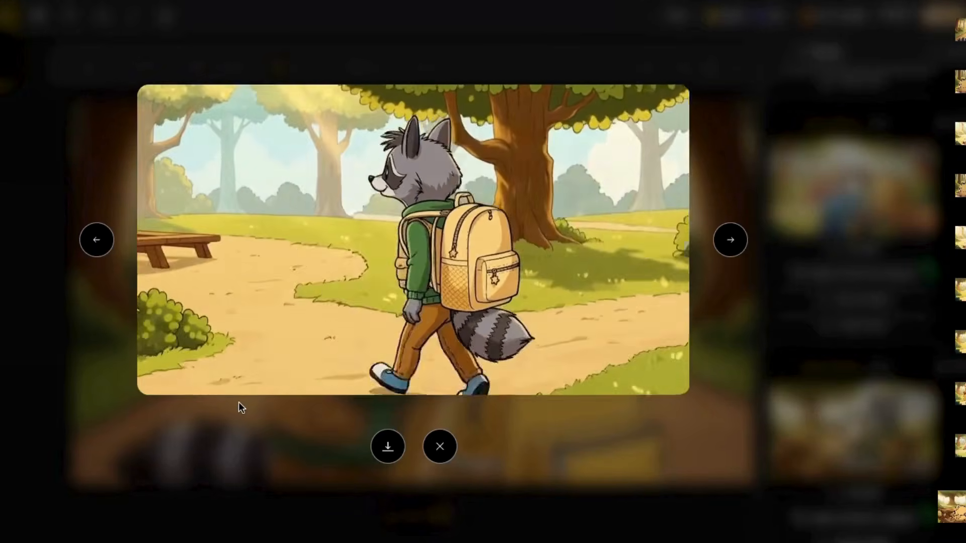
click(441, 447)
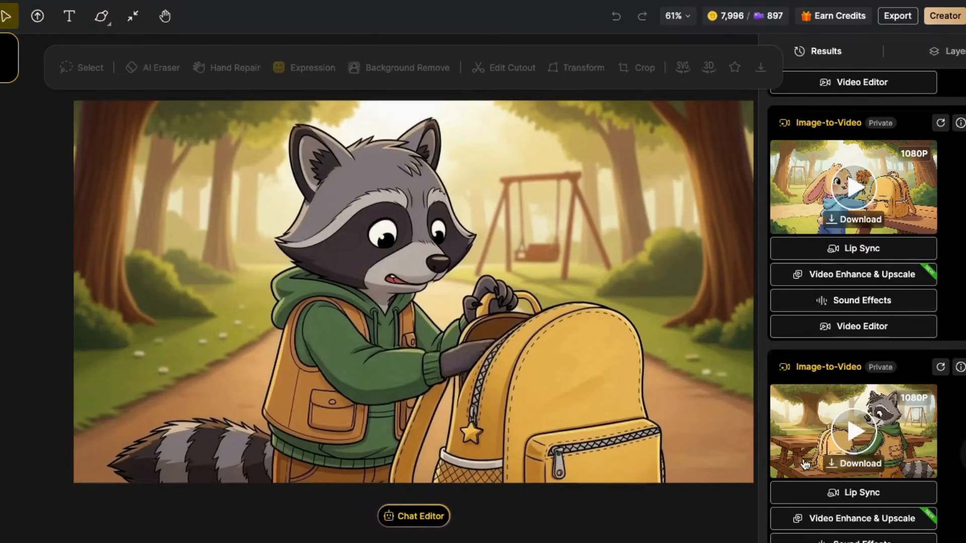
scroll(805, 463, down, 2)
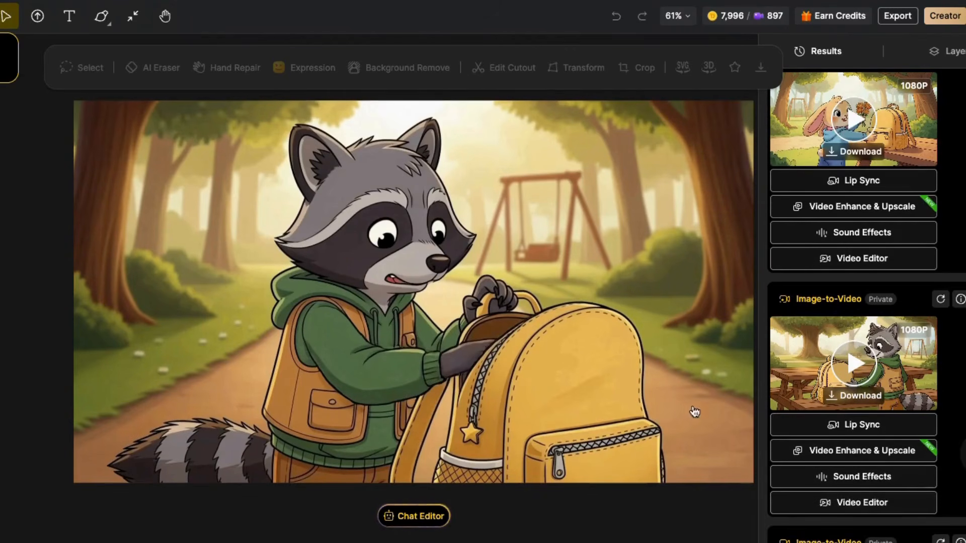
scroll(731, 421, up, 3)
scroll(731, 421, down, 3)
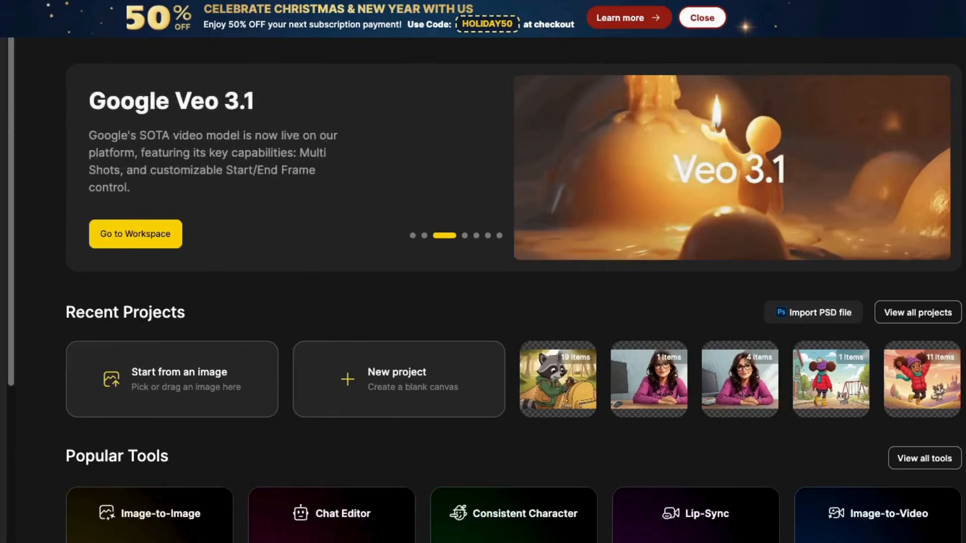
Look over the Dzine home page's popular tools, tutorials, custom styles and game design sections.
scroll(483, 302, down, 8)
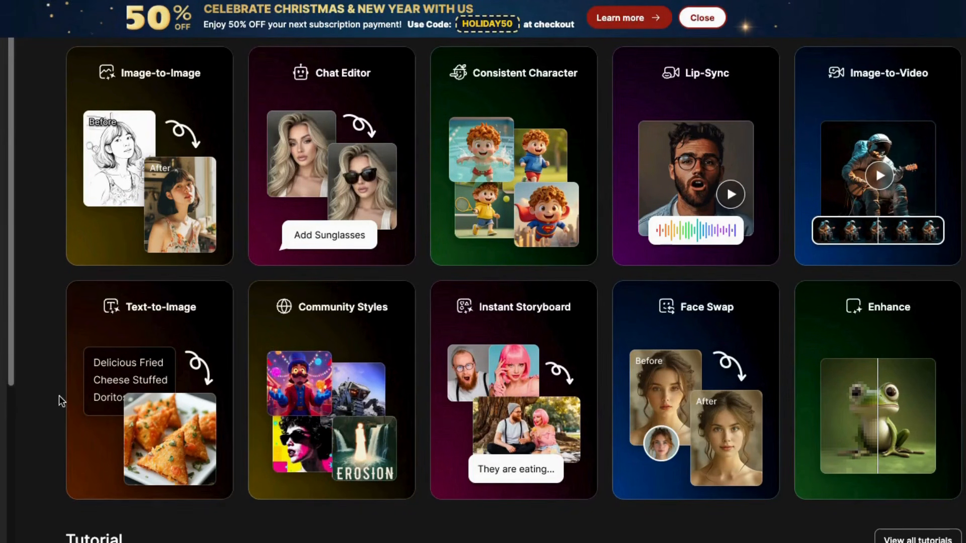
scroll(59, 380, down, 10)
scroll(60, 381, down, 3)
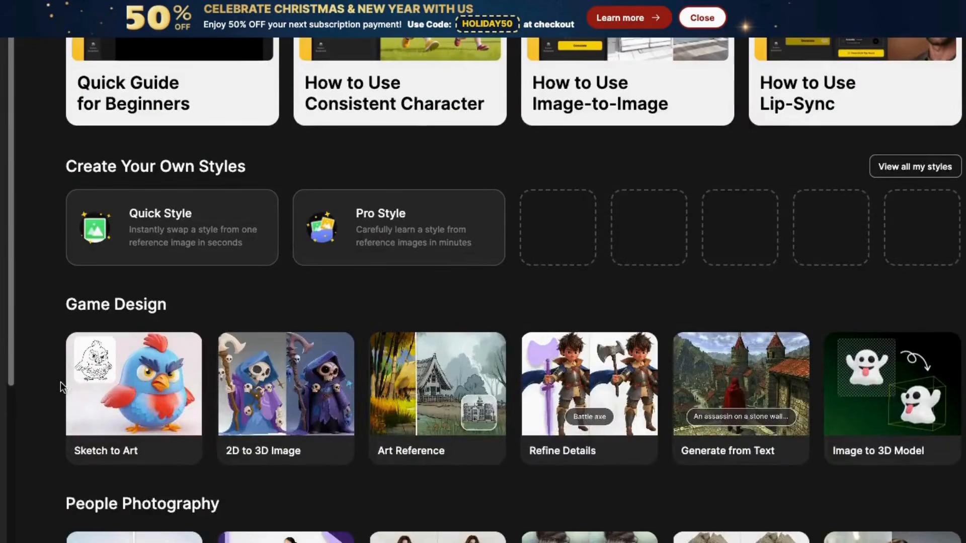
scroll(61, 381, up, 12)
scroll(60, 387, down, 1)
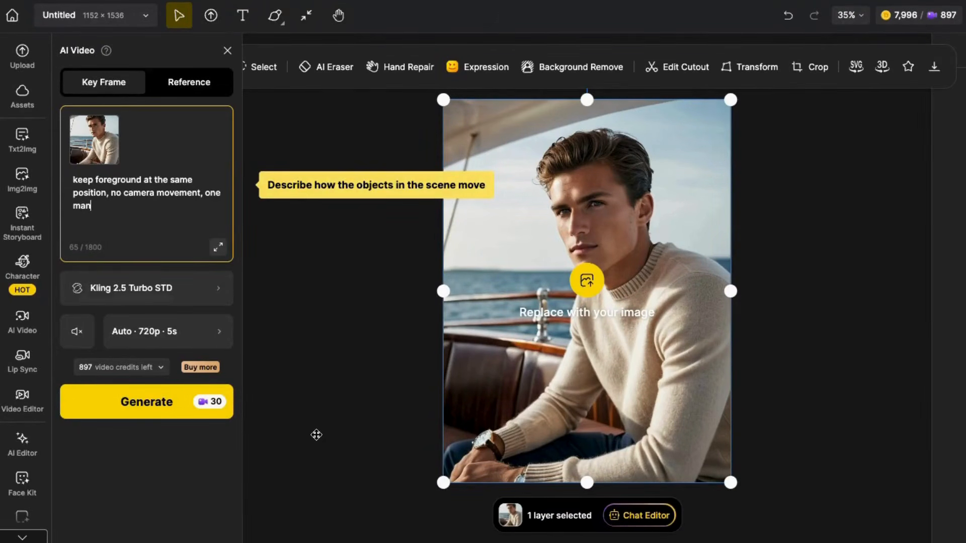
Set the untitled AI Video project's canvas to a 16:9 aspect ratio at 1536 × 864.
click(80, 14)
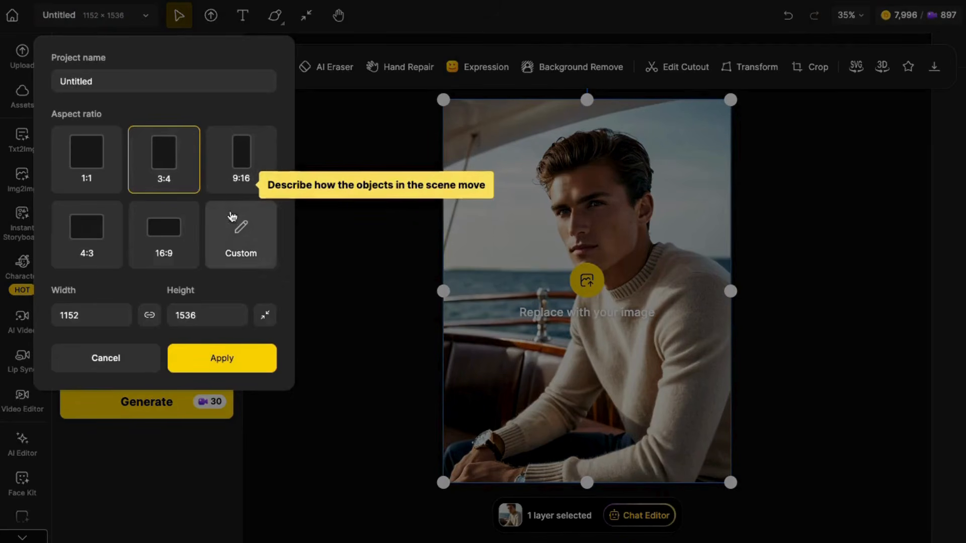
click(157, 236)
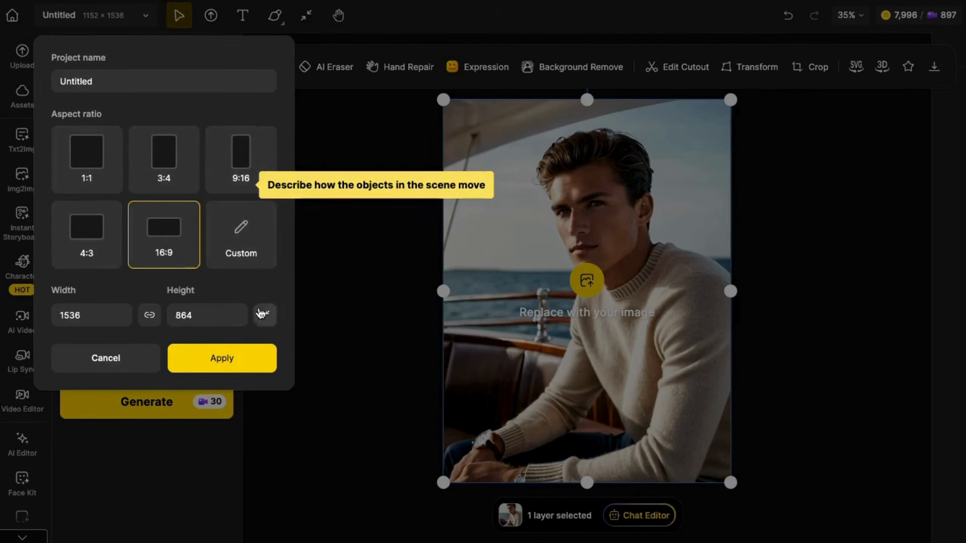
click(221, 361)
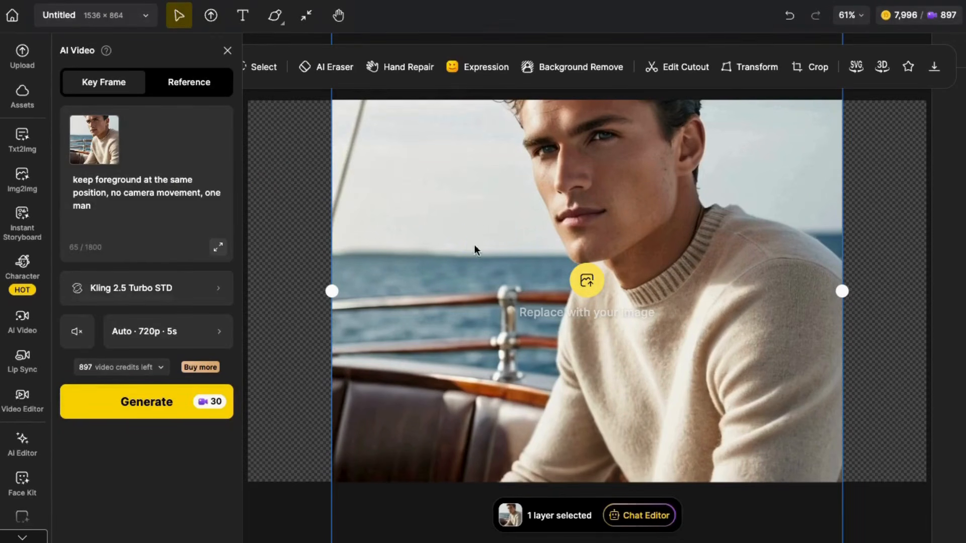
Delete the placeholder photo of the man from the canvas and set the zoom to 50%.
right_click(480, 216)
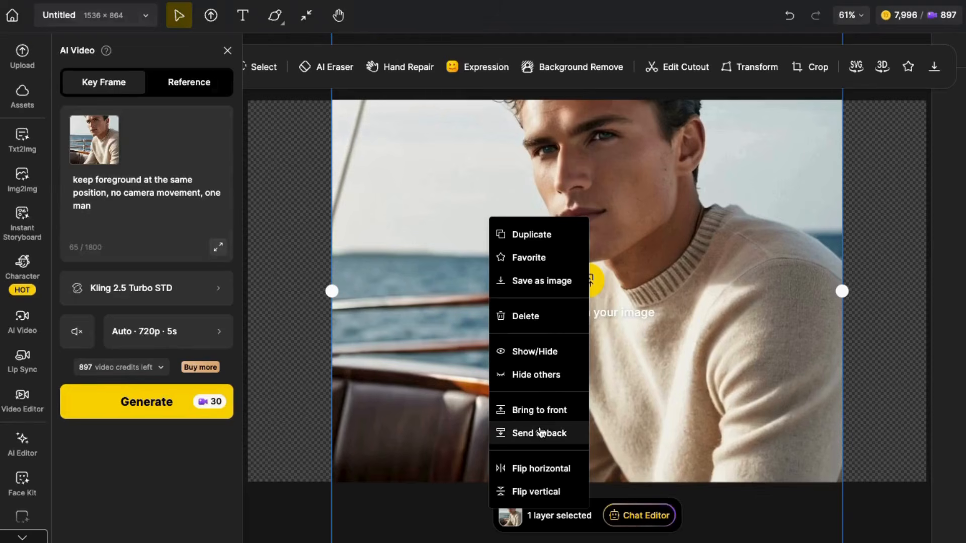
click(543, 316)
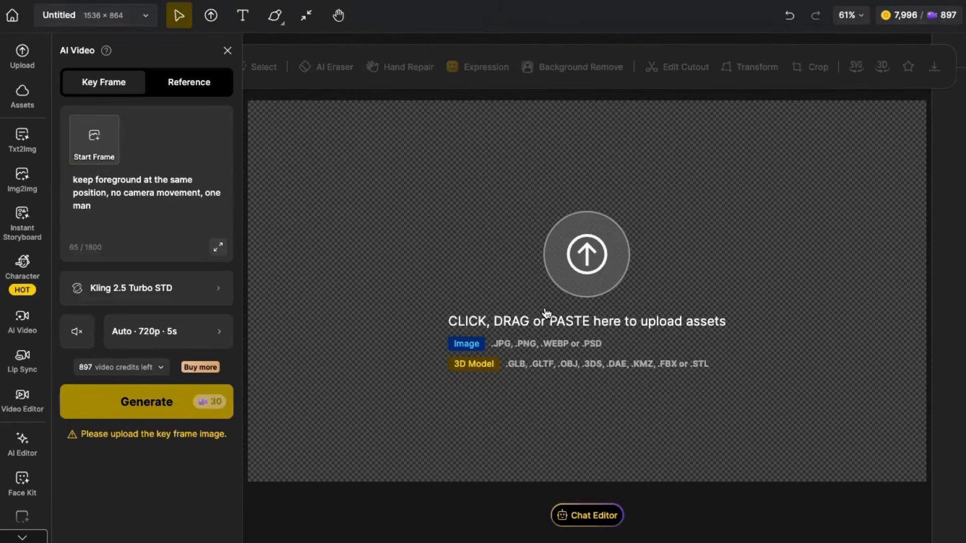
click(858, 18)
click(855, 64)
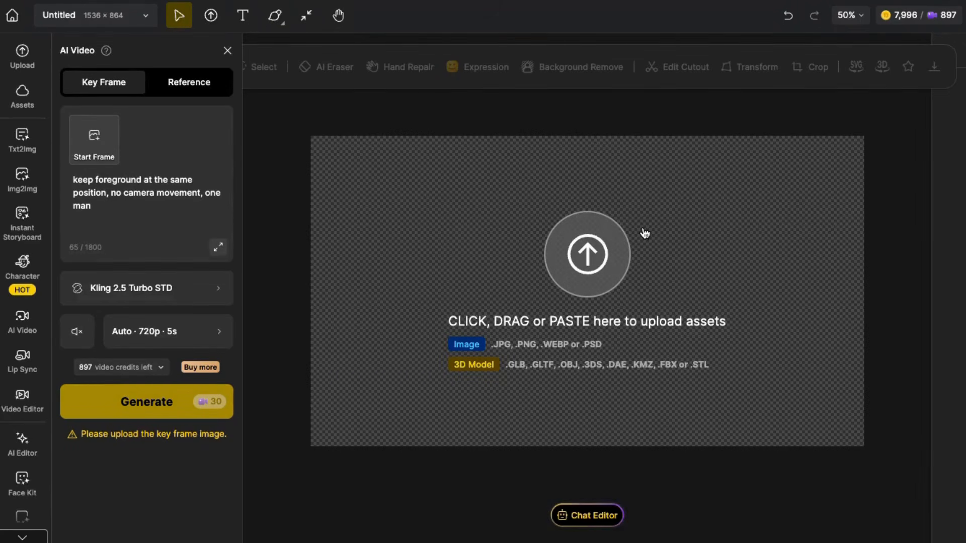
Add the image of the raccoon holding a rock as the start frame and apply the 16:9 project size.
drag(964, 171, 548, 266)
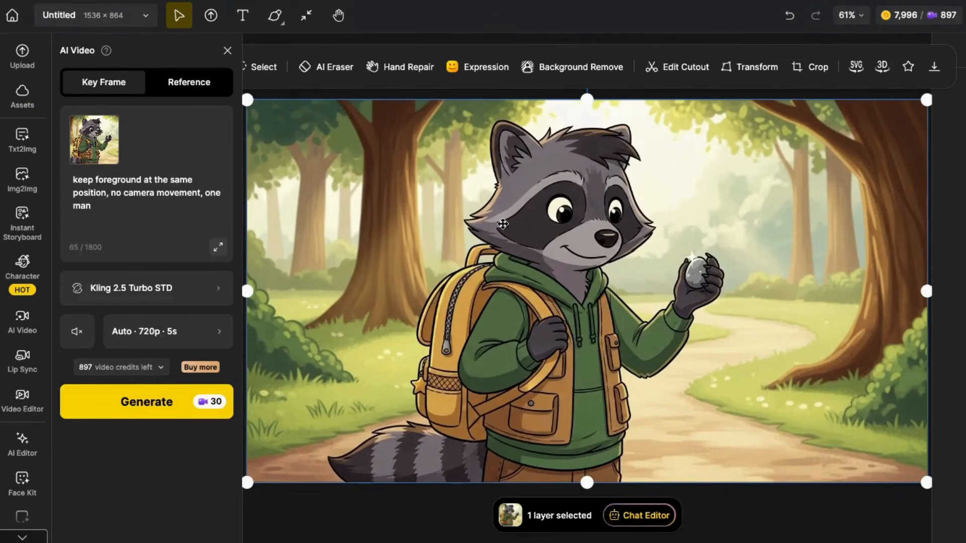
click(108, 15)
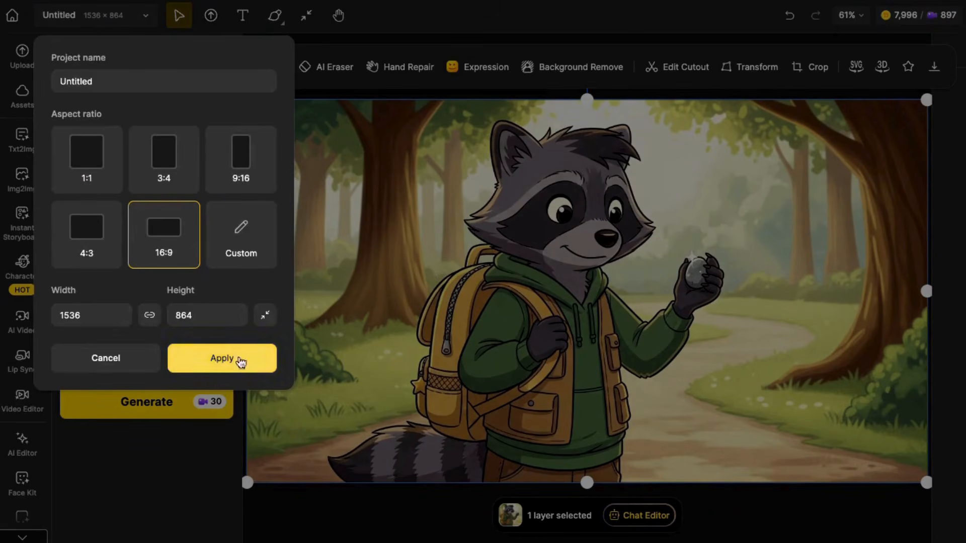
click(220, 371)
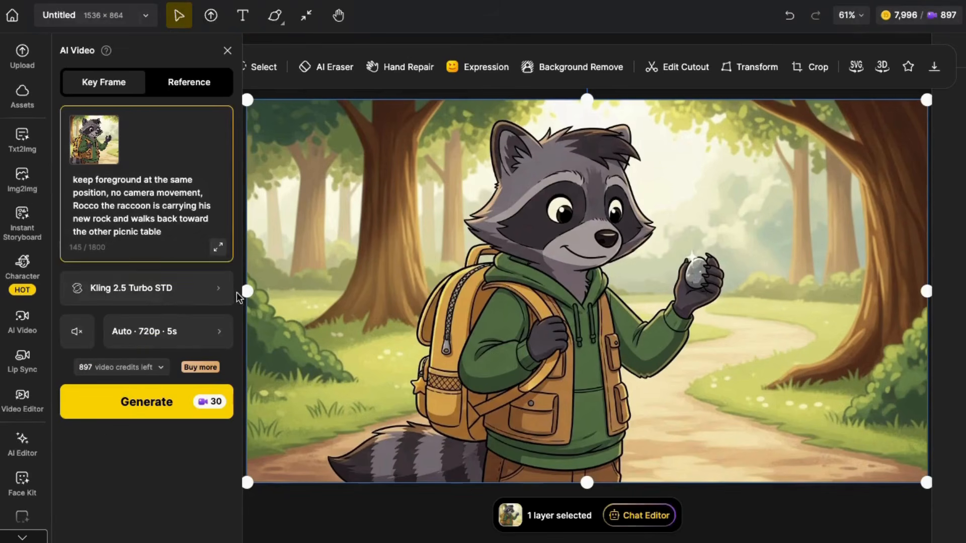
Examine the available video models with their credit costs and resolutions, keeping Kling 2.5 Turbo STD selected.
click(203, 291)
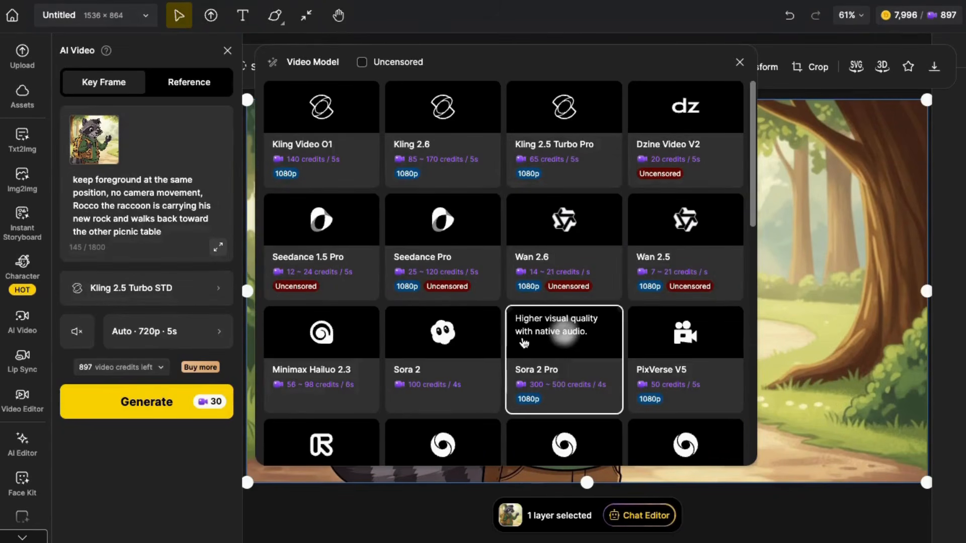
scroll(674, 348, down, 3)
scroll(674, 348, down, 2)
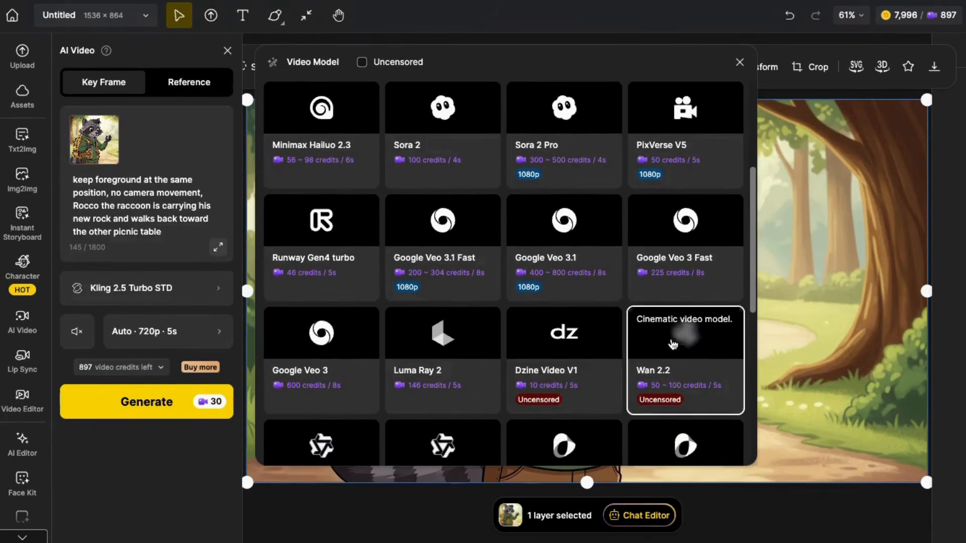
scroll(704, 352, down, 2)
scroll(715, 367, down, 2)
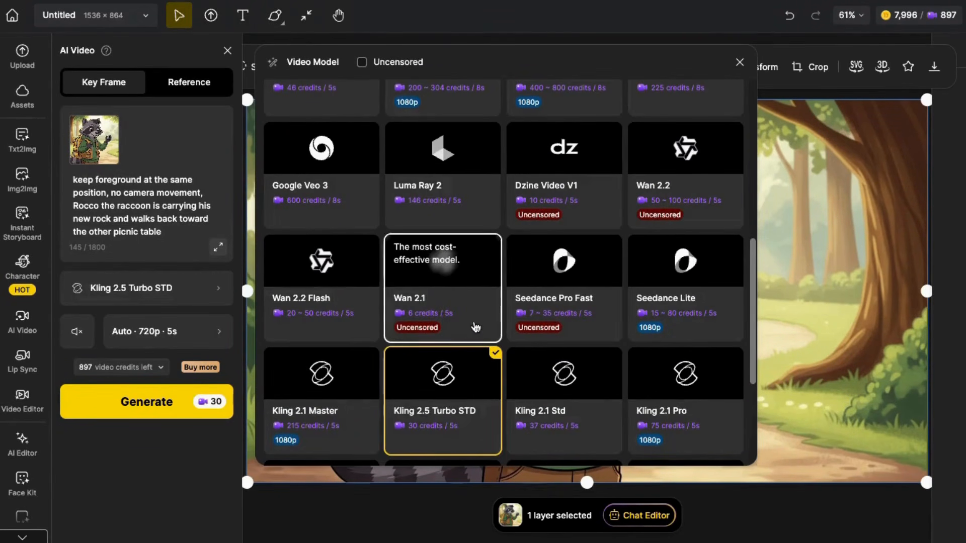
scroll(332, 206, down, 3)
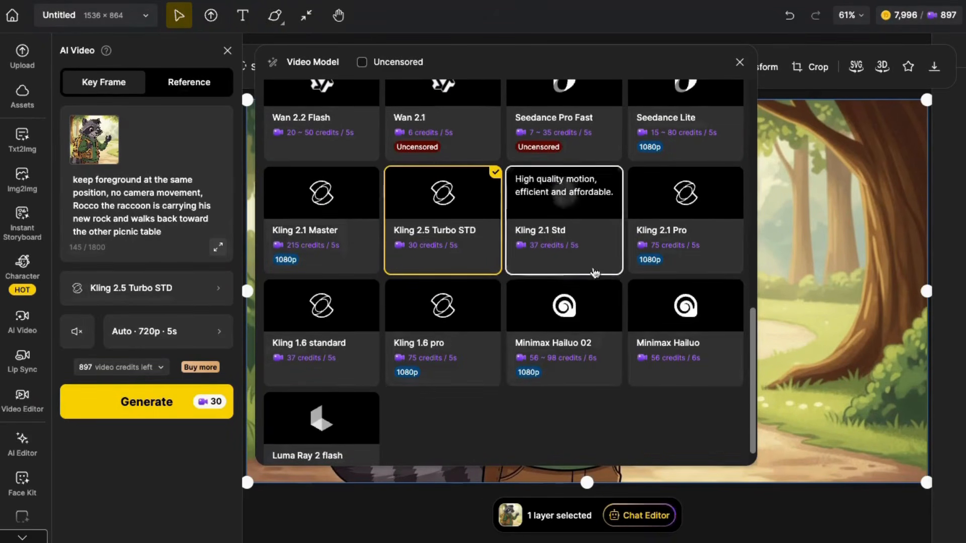
scroll(563, 206, up, 1)
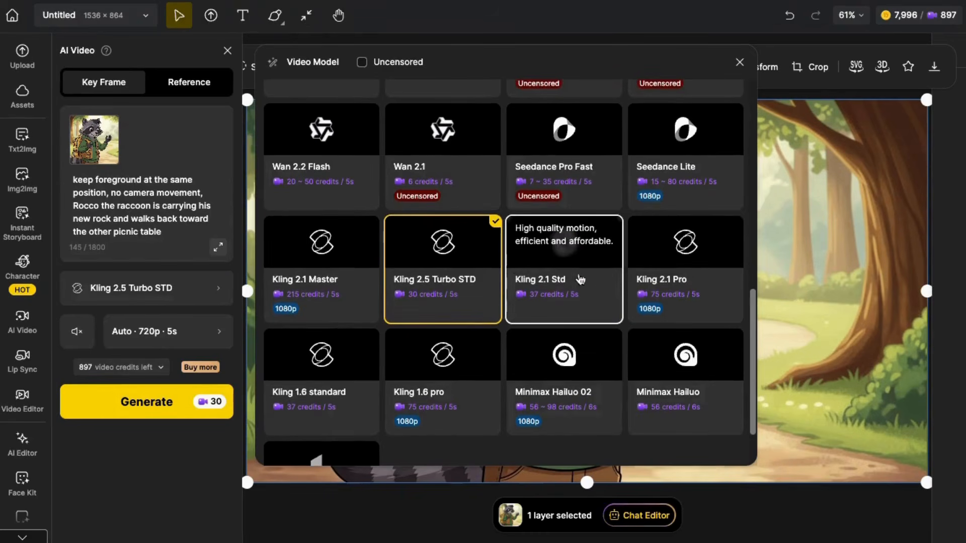
click(162, 288)
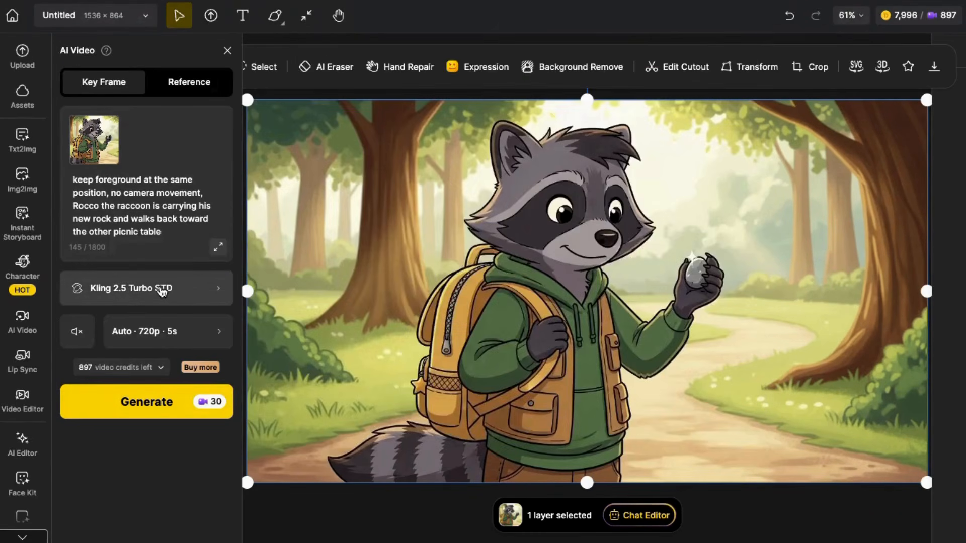
Check the aspect ratio, quality and duration options, and generate the raccoon video at Auto, 720p, 5s.
click(151, 336)
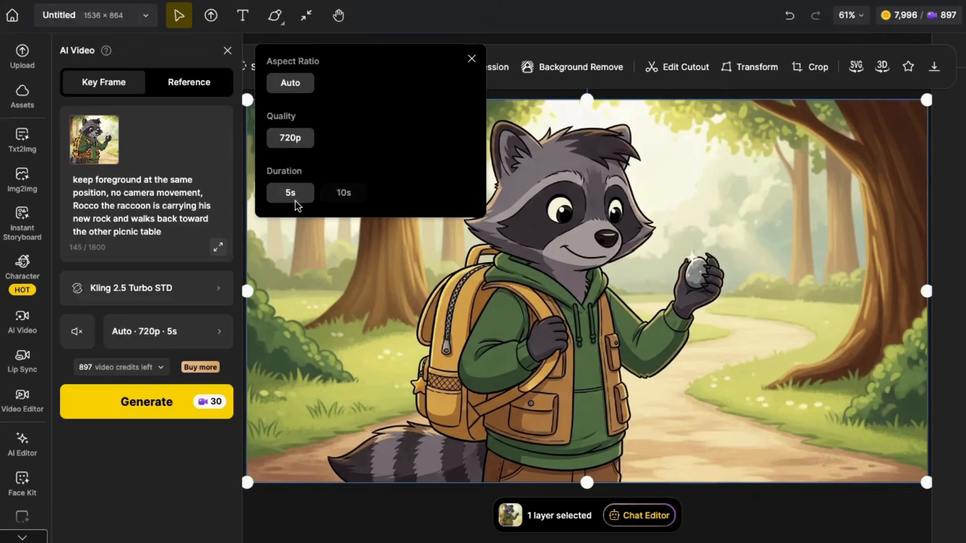
click(148, 401)
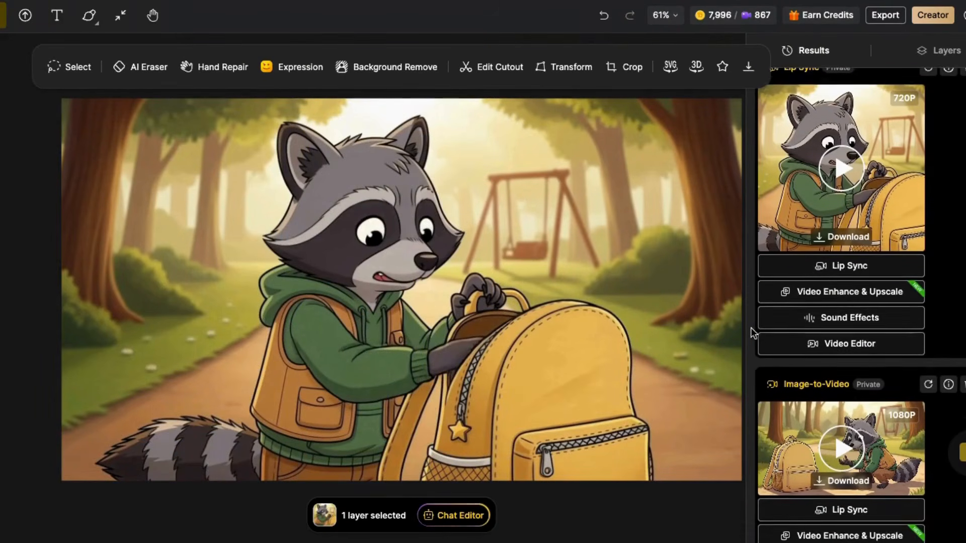
Look through the raccoon project's results, comparing the lip-sync clips with the image-to-video clips.
scroll(751, 328, down, 1)
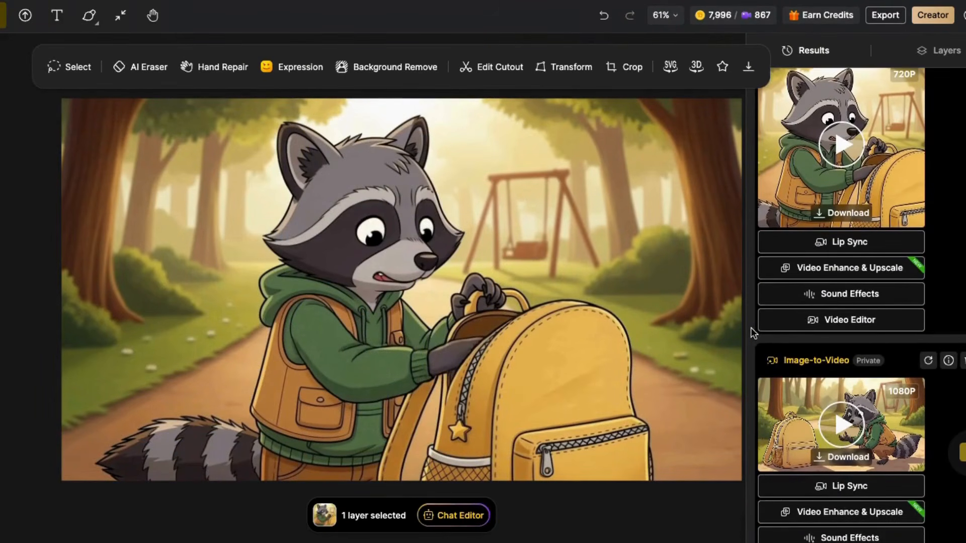
scroll(751, 329, up, 1)
scroll(751, 331, down, 3)
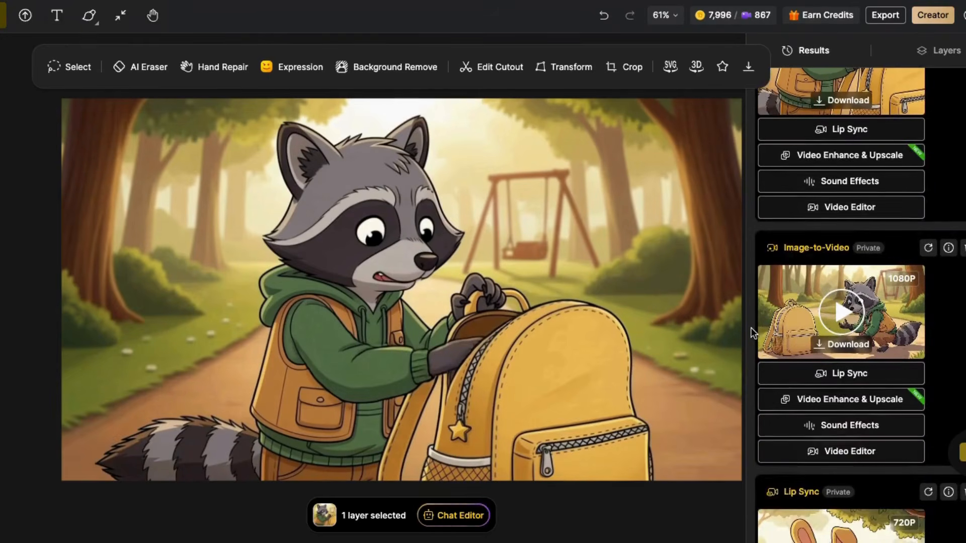
scroll(826, 258, up, 3)
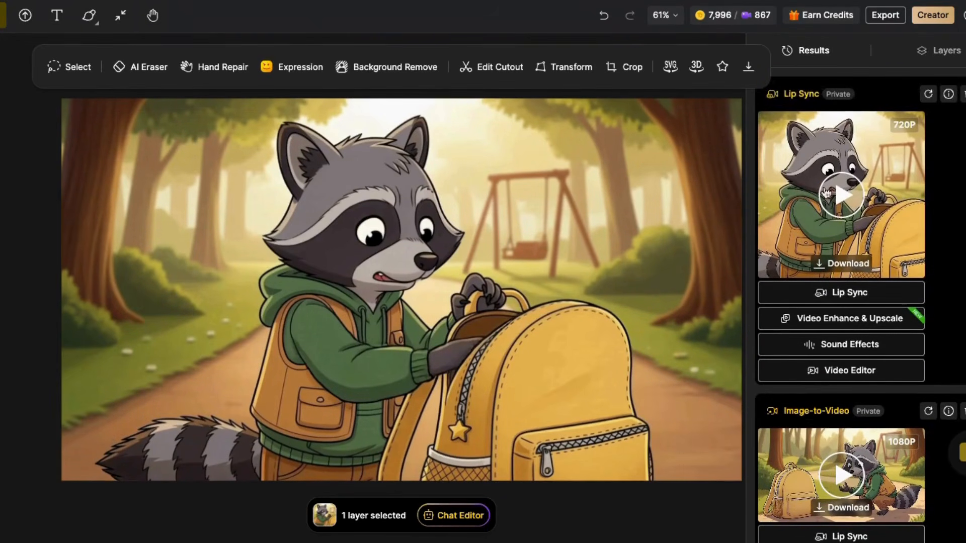
scroll(825, 390, down, 6)
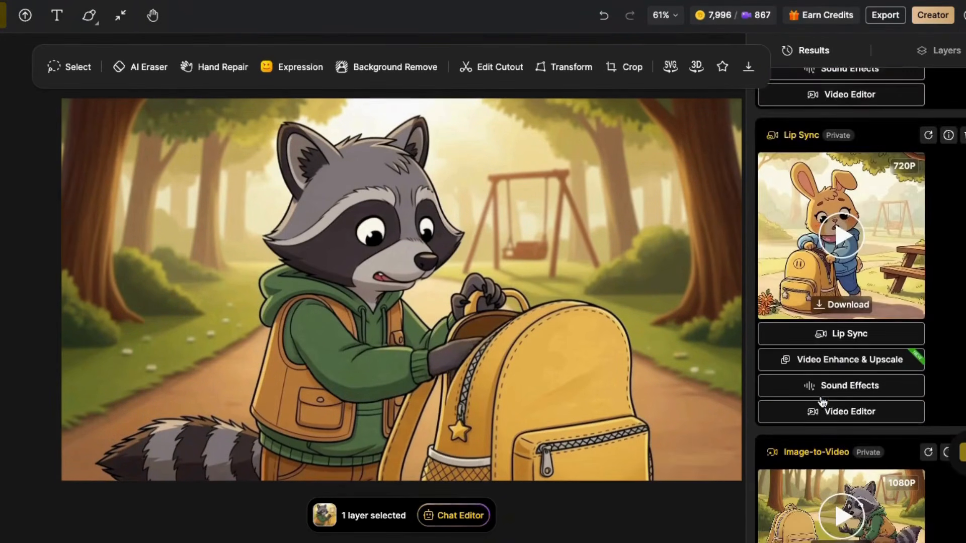
scroll(847, 365, down, 3)
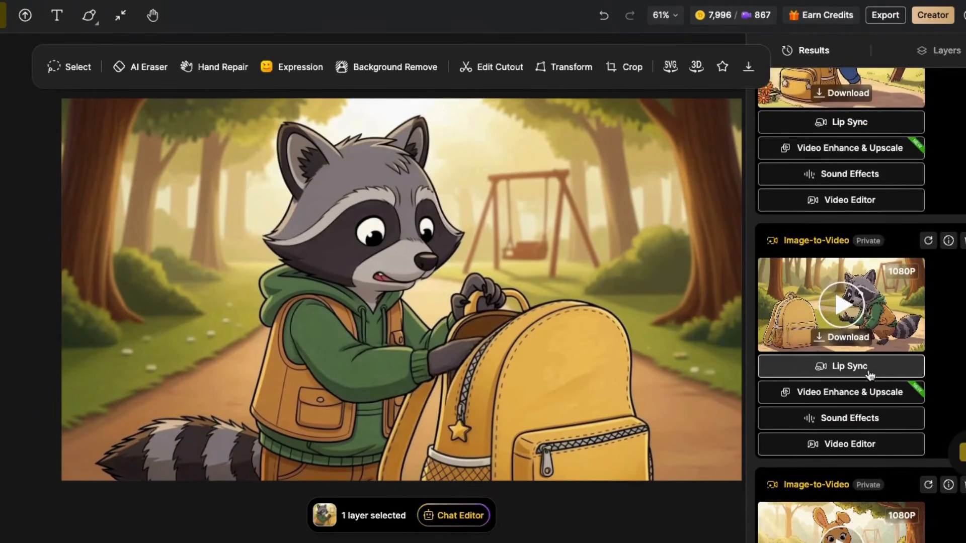
Look through the image-to-video clips in the results and preview the clip of the bunny opening the backpack.
scroll(828, 460, down, 3)
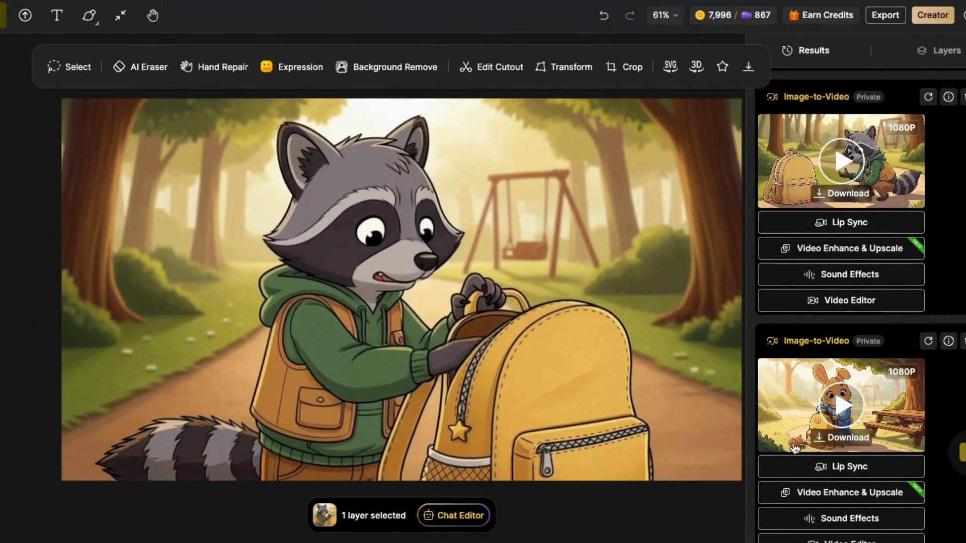
scroll(795, 412, down, 1)
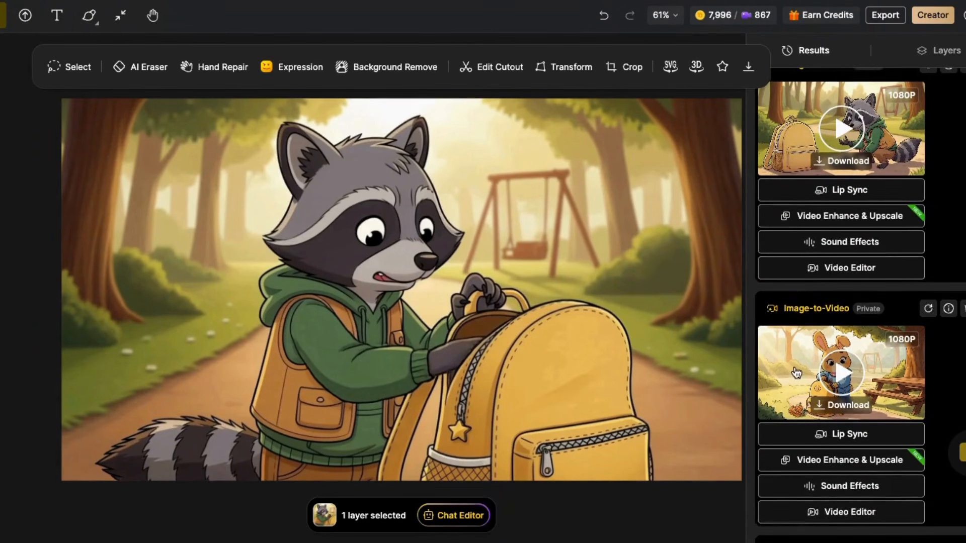
click(794, 371)
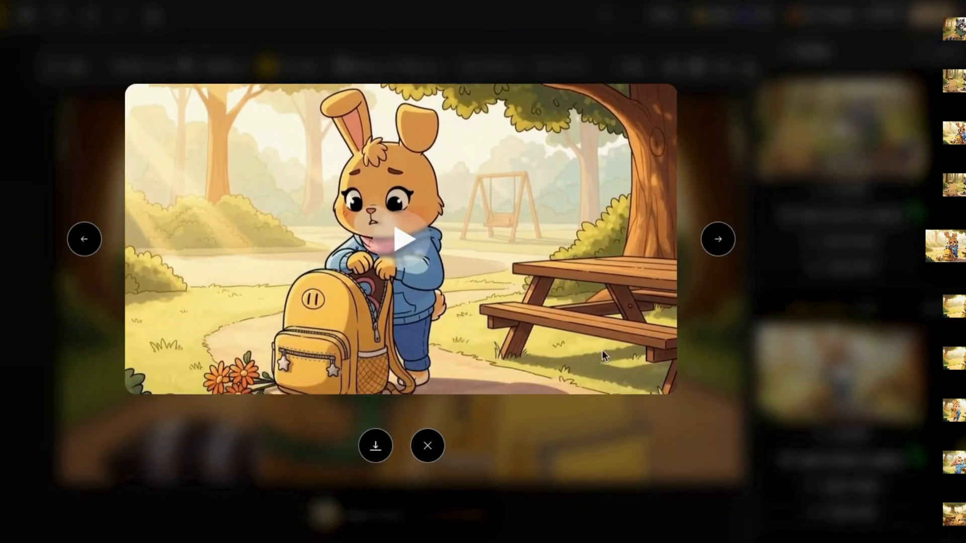
click(428, 446)
scroll(950, 403, down, 3)
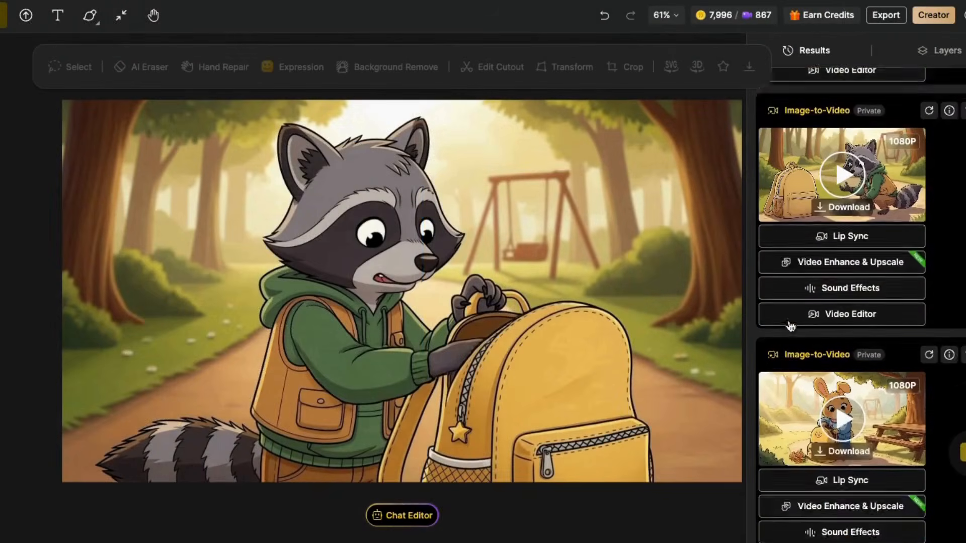
scroll(791, 326, down, 10)
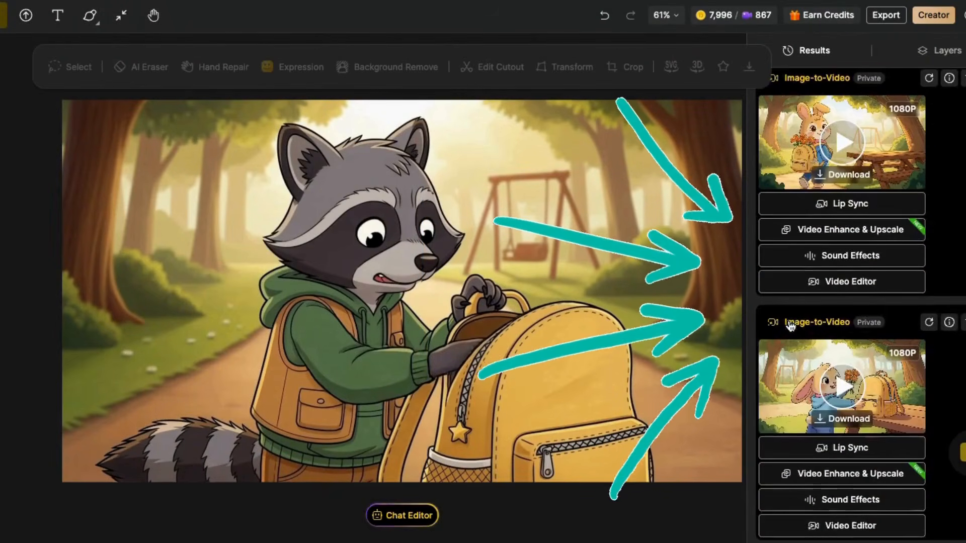
scroll(788, 326, down, 6)
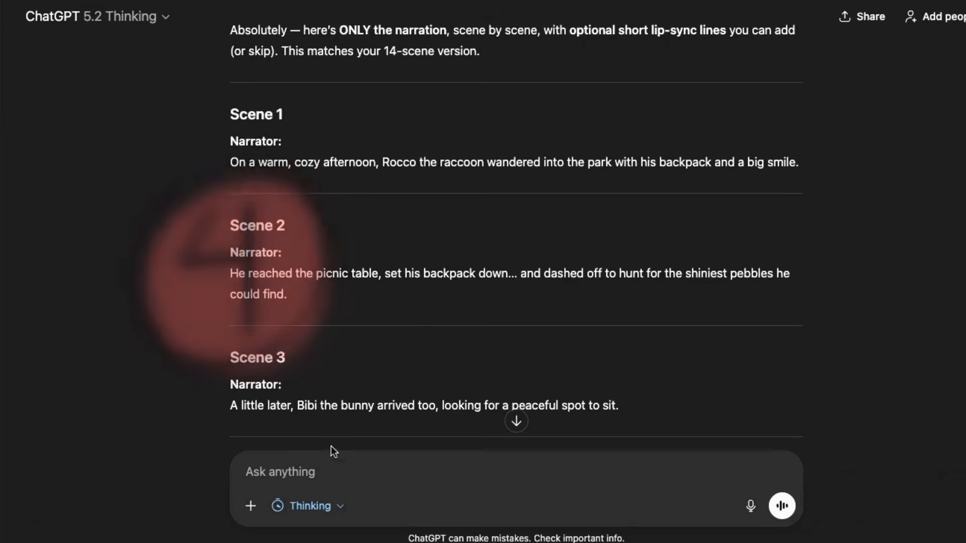
Read the scene-by-scene narration in ChatGPT, and set Google AI Studio's speech playground to single-speaker audio.
scroll(195, 345, down, 10)
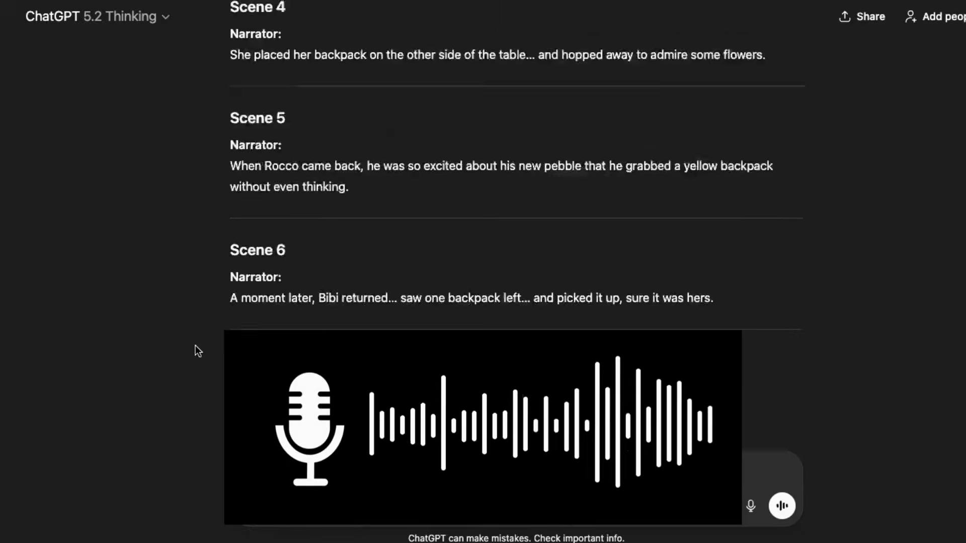
scroll(196, 345, up, 9)
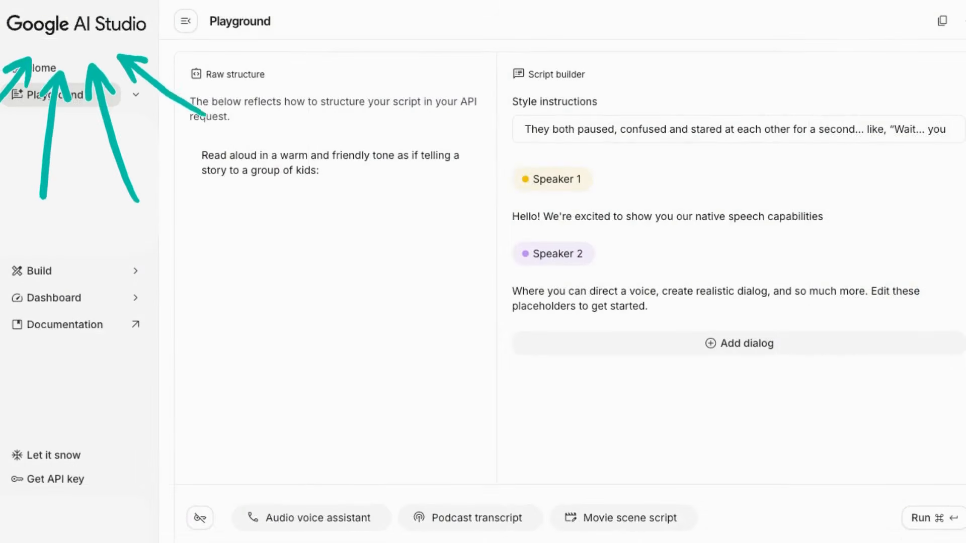
click(94, 32)
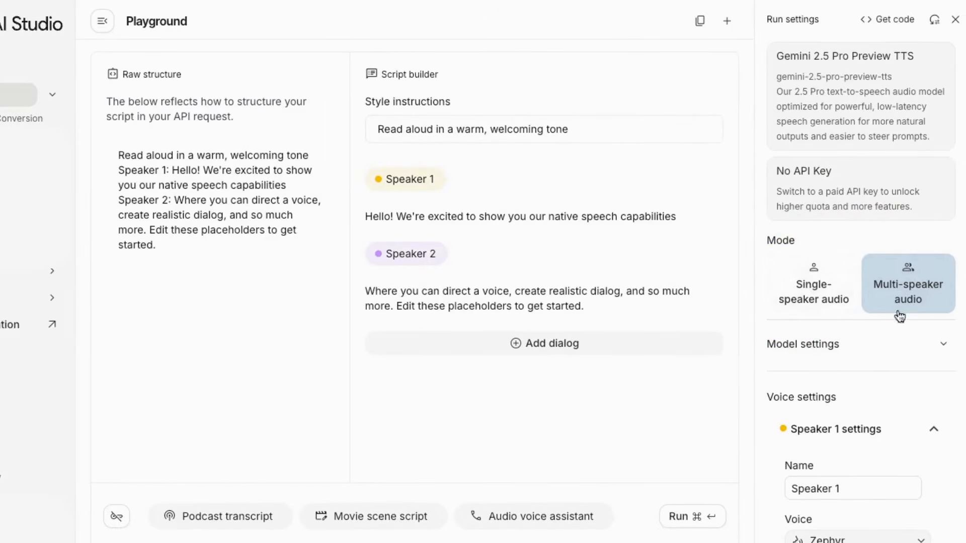
click(809, 298)
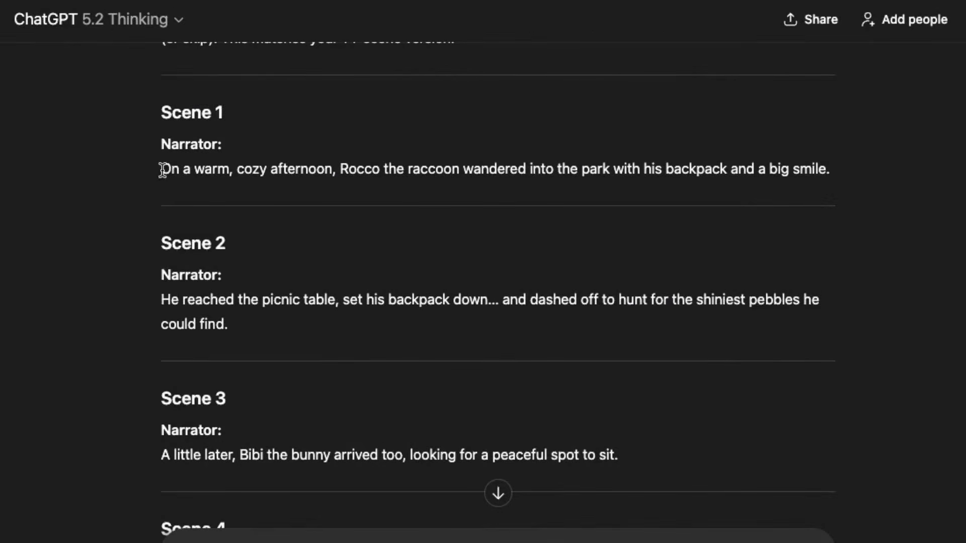
Copy the scene narration from ChatGPT into the AI Studio speech text, separating the scenes with blank lines.
drag(162, 170, 868, 166)
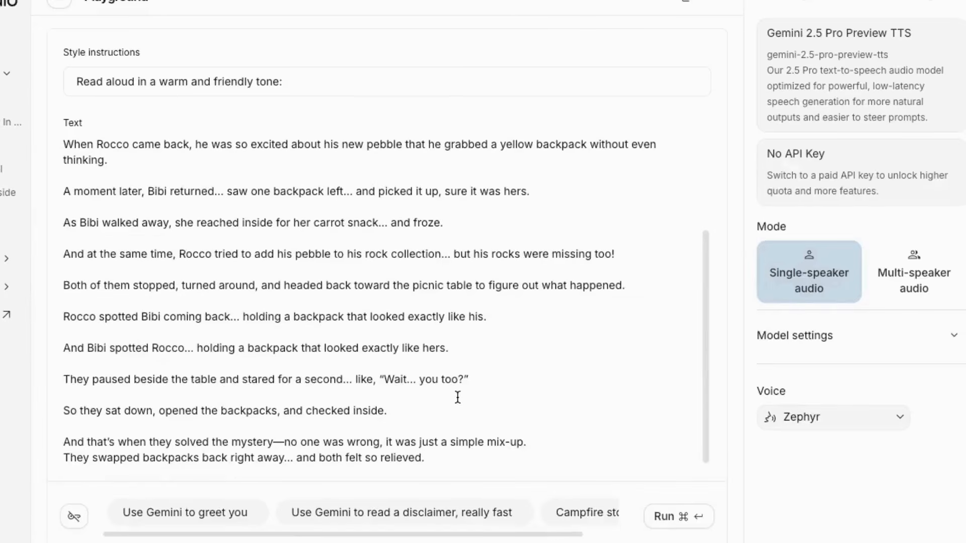
click(65, 448)
key(Return)
scroll(492, 355, up, 3)
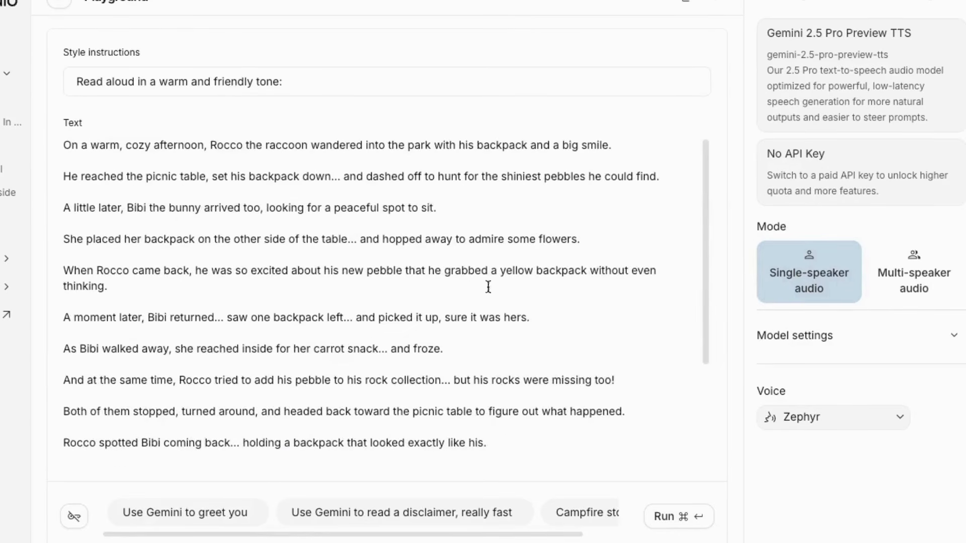
Browse the available voices and choose Enceladus for the narration.
click(805, 428)
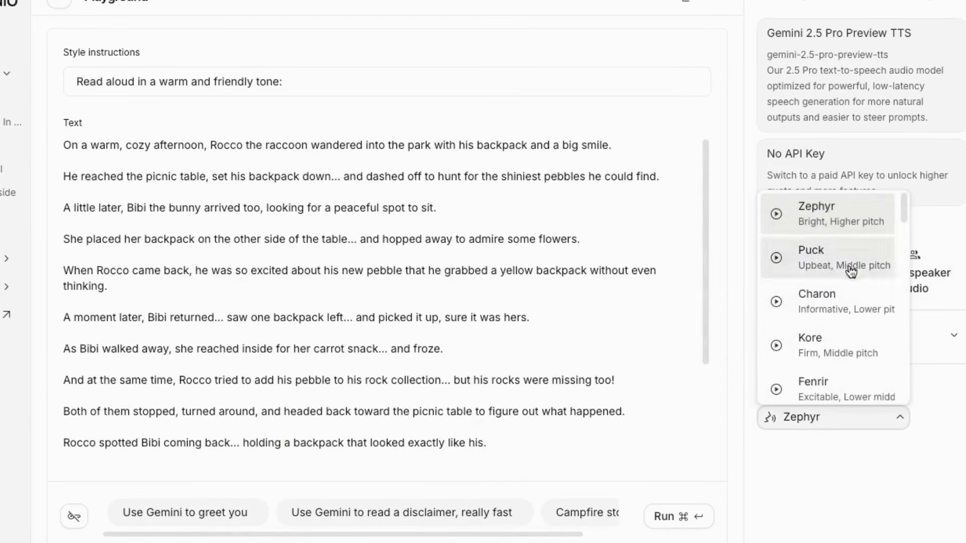
scroll(817, 339, down, 3)
scroll(817, 342, down, 3)
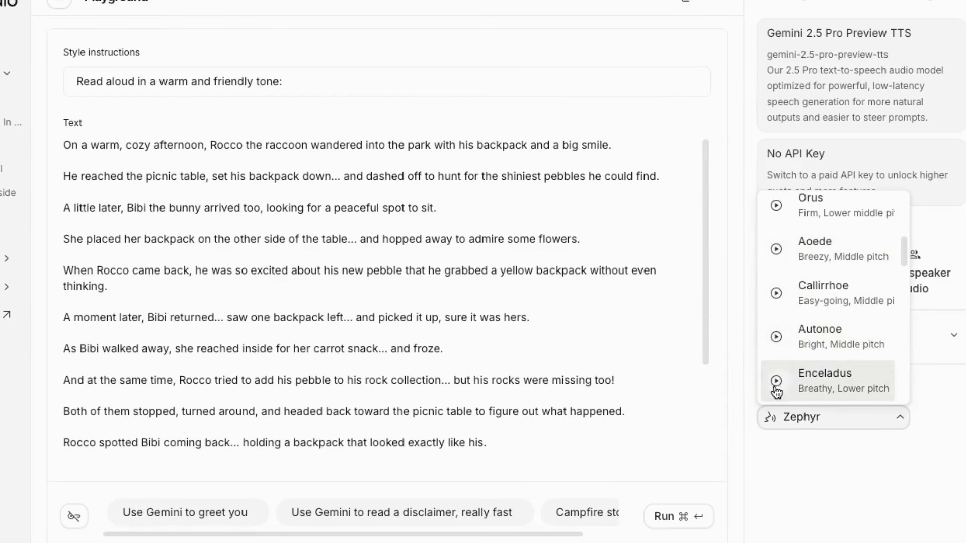
click(818, 381)
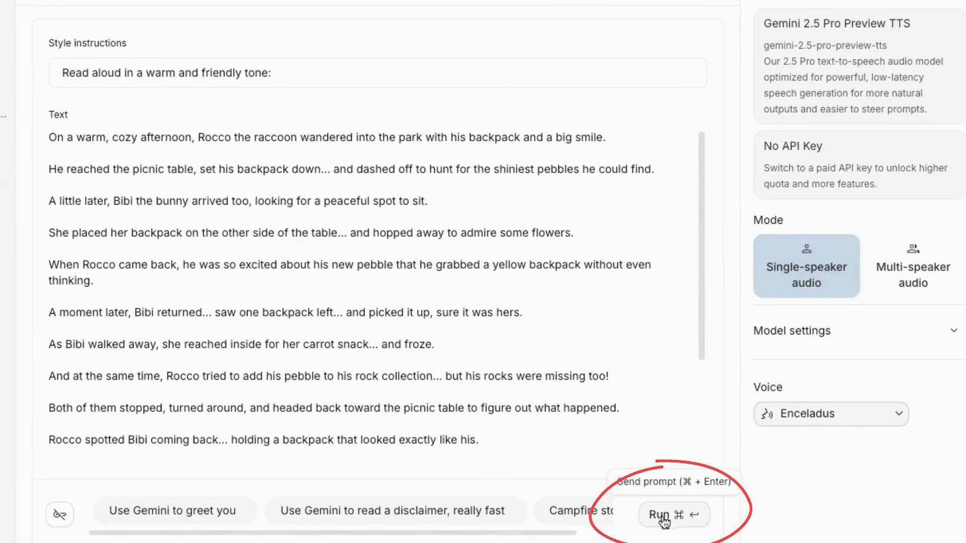
Generate the narration audio from the story text and download it.
click(685, 515)
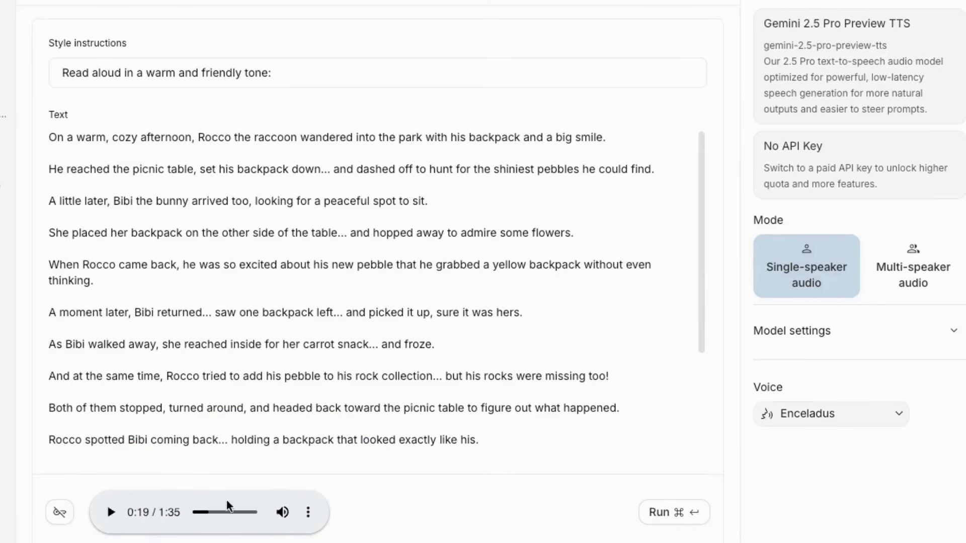
click(310, 514)
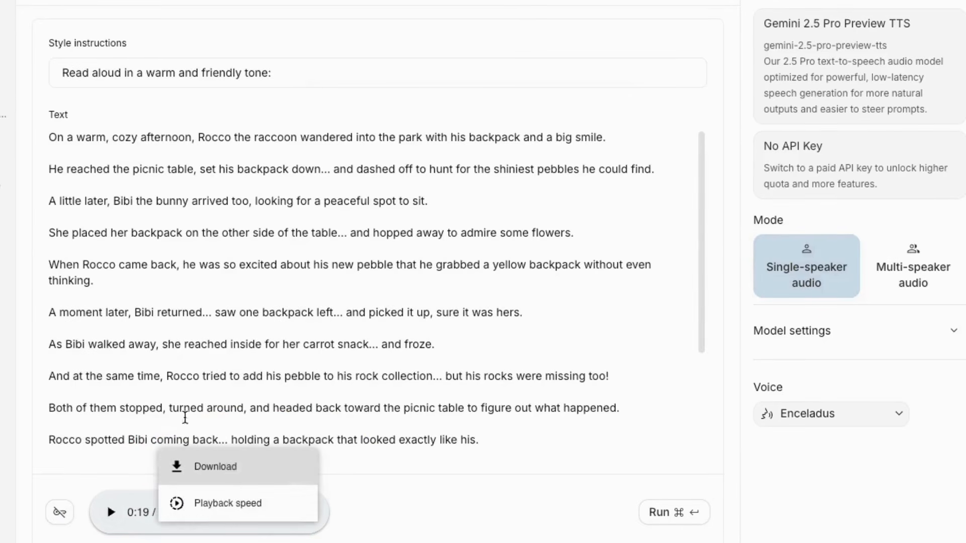
click(233, 468)
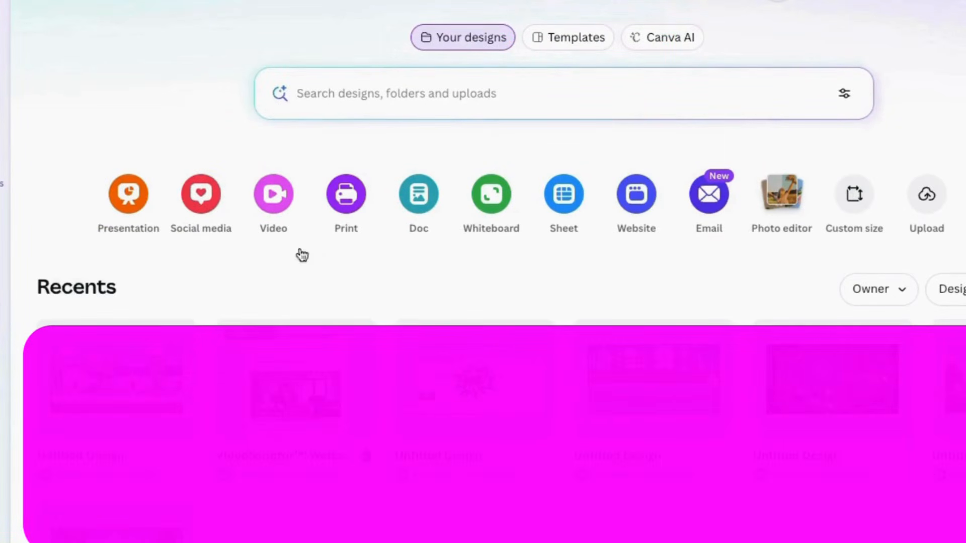
Switch to Canva and start a video design.
click(273, 202)
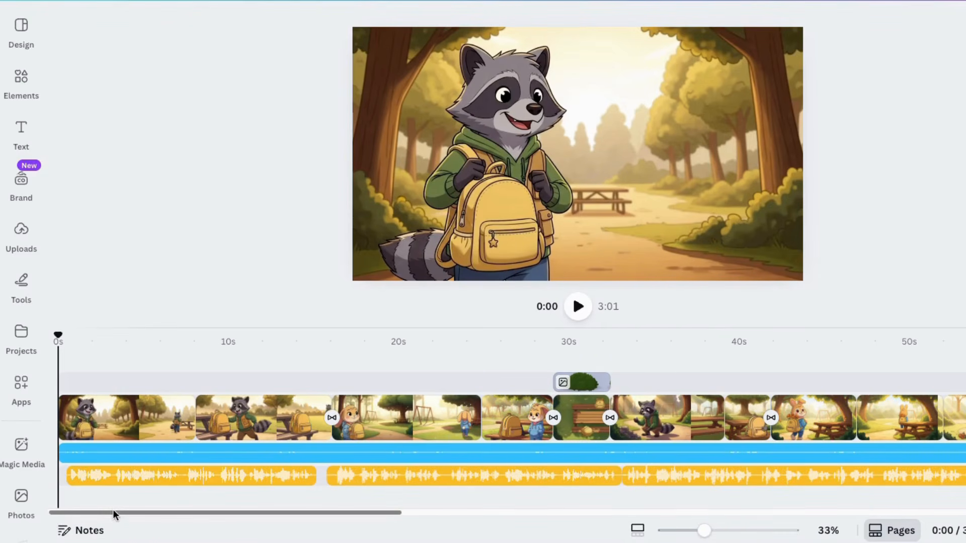
Step through the timeline clips in story order, from the raccoon's arrival to the bunny carrying the backpack.
drag(113, 511, 55, 539)
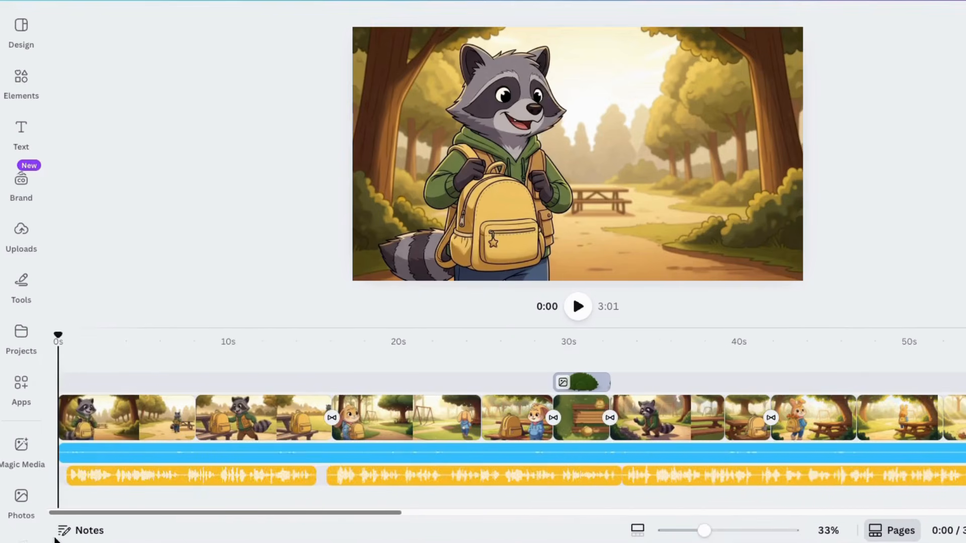
click(121, 418)
click(234, 417)
click(412, 418)
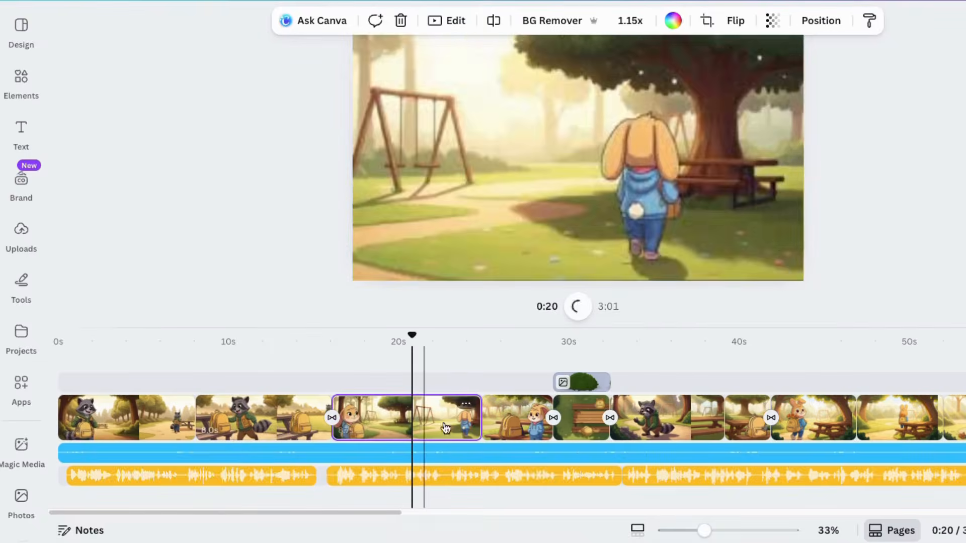
click(515, 422)
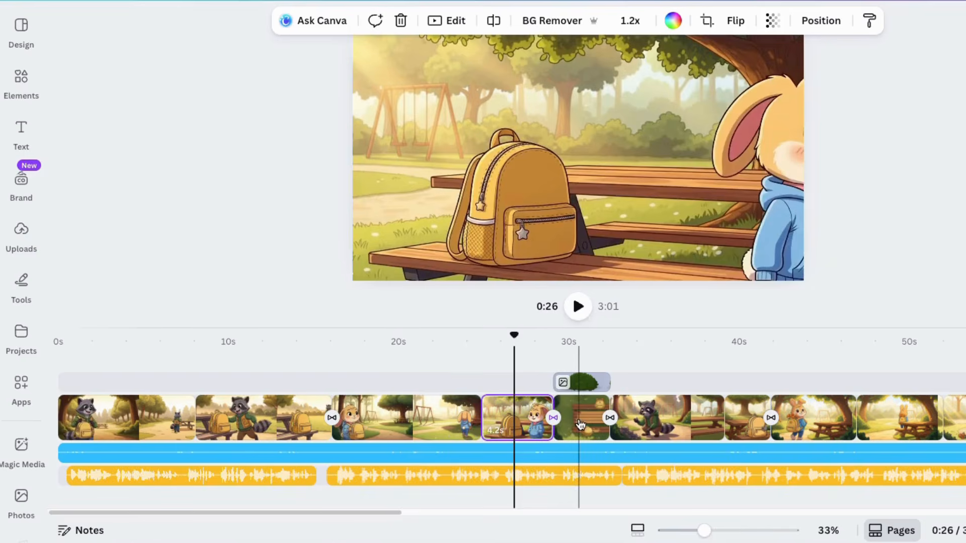
click(580, 425)
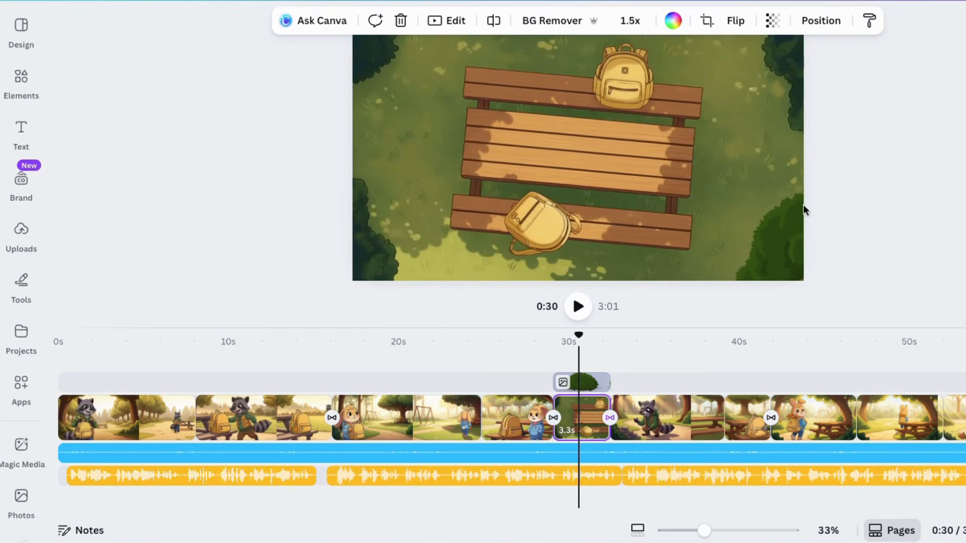
click(660, 426)
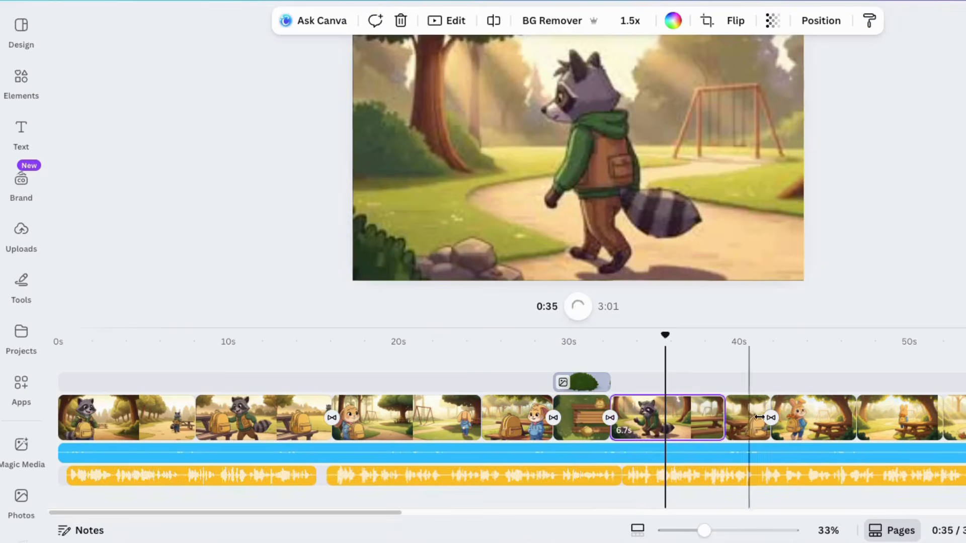
click(744, 422)
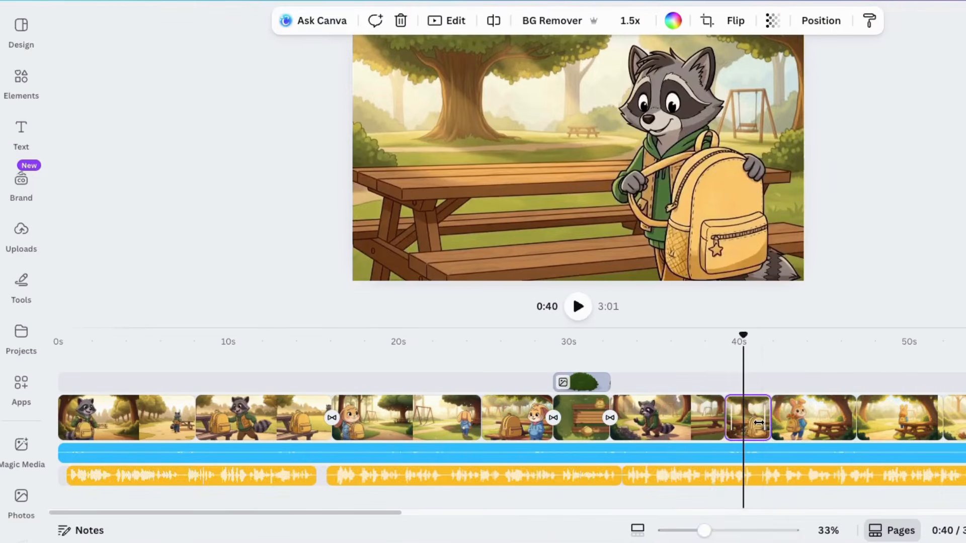
click(815, 421)
click(907, 422)
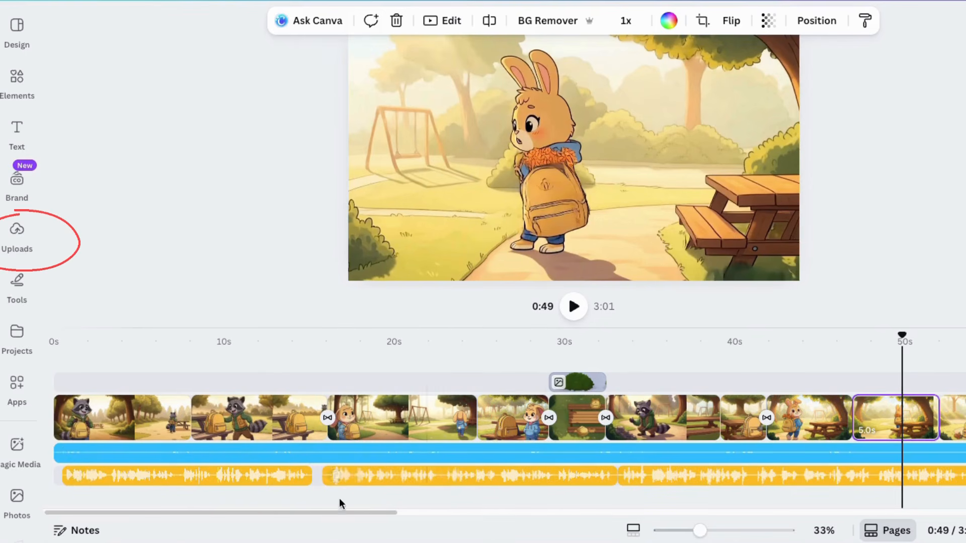
Insert the uploaded clip of the bunny opening the backpack after the first timeline clip, and delete it again.
click(16, 229)
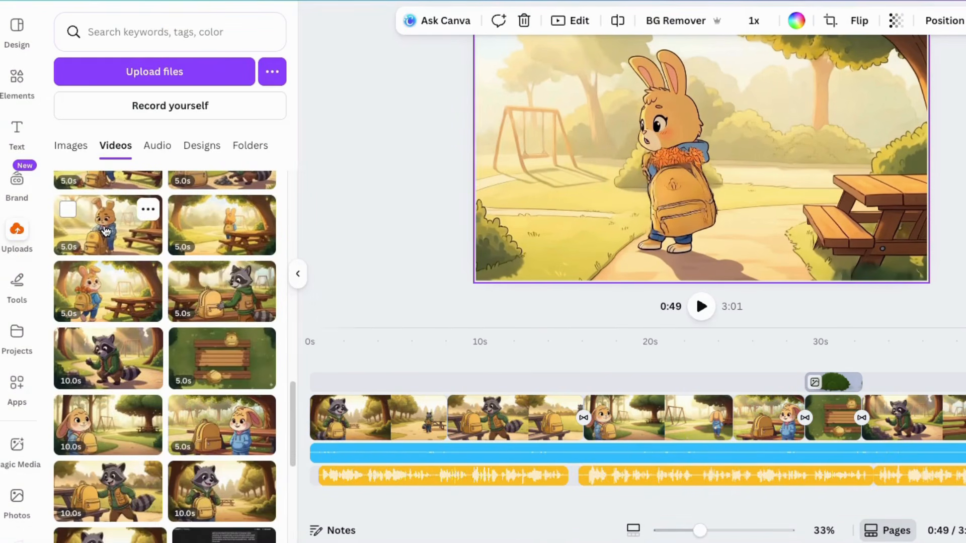
mouse_move(106, 230)
mouse_down()
mouse_move(400, 264)
mouse_move(456, 407)
mouse_up()
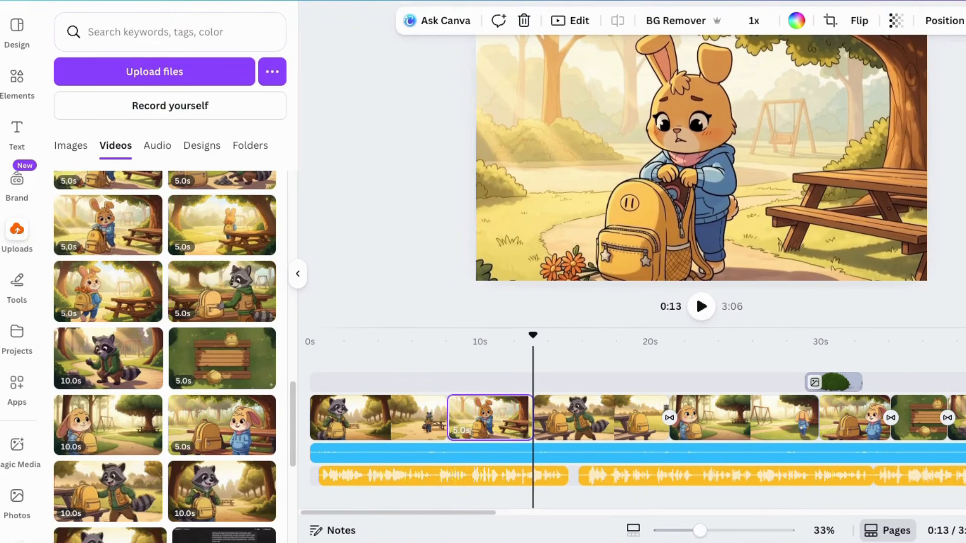
key(Delete)
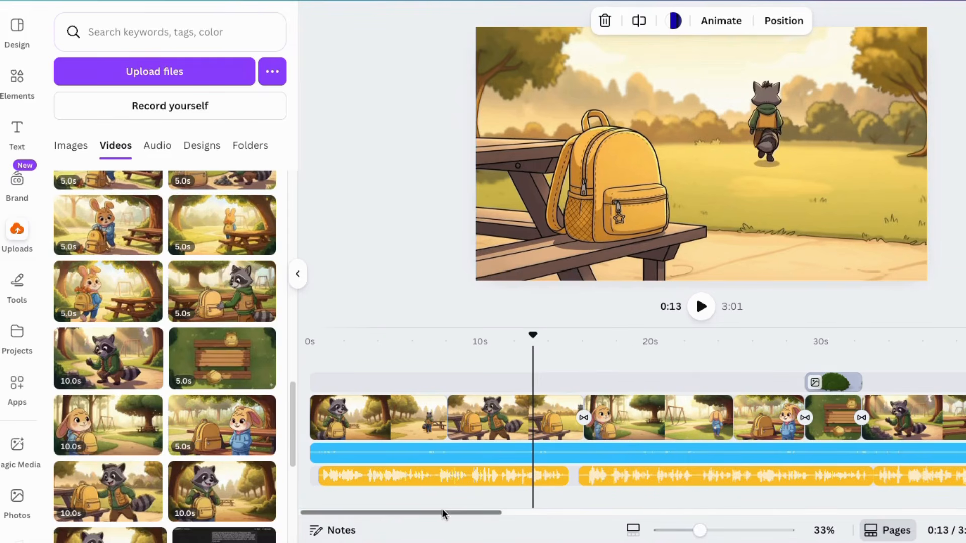
Enlarge the timeline to 303% and check the transition options between the bunny's walking clip and the following bench clip.
drag(438, 511, 463, 511)
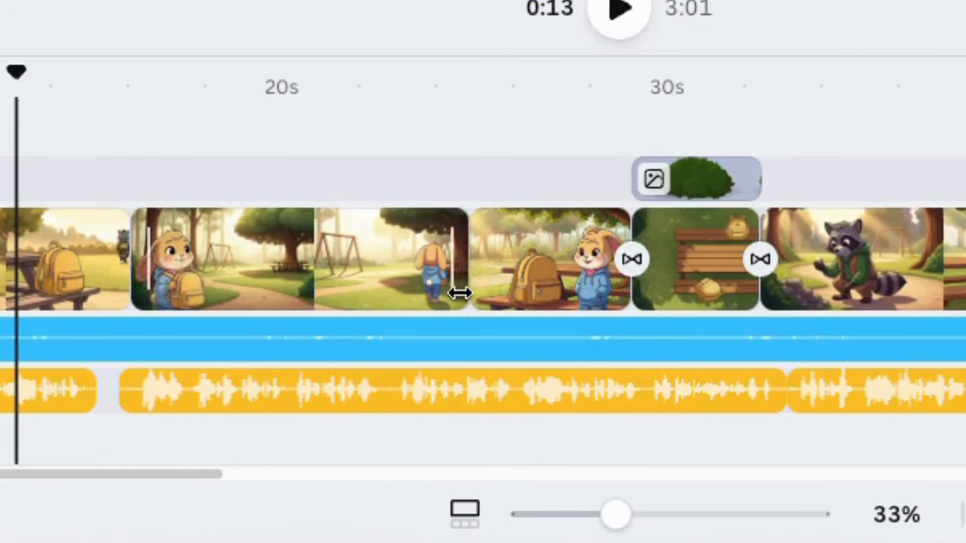
mouse_move(468, 269)
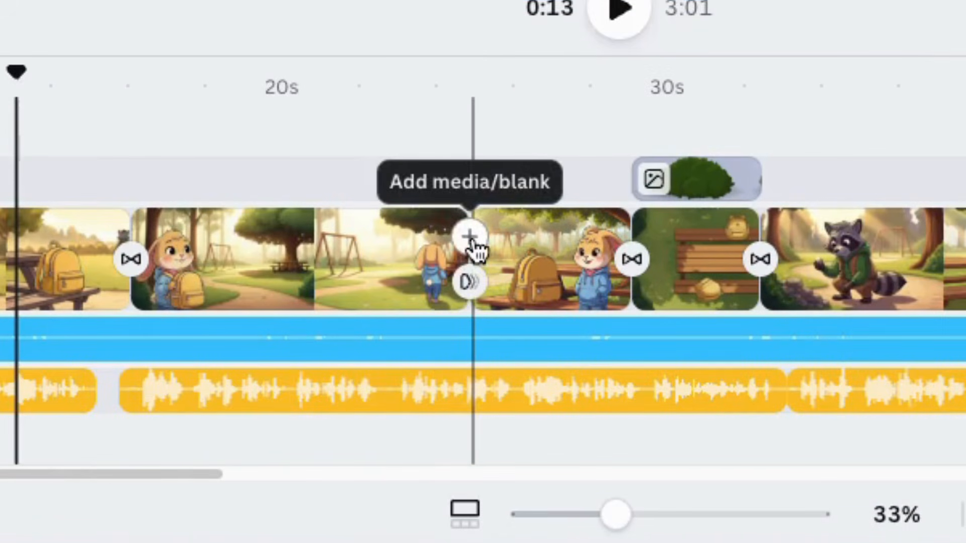
click(470, 526)
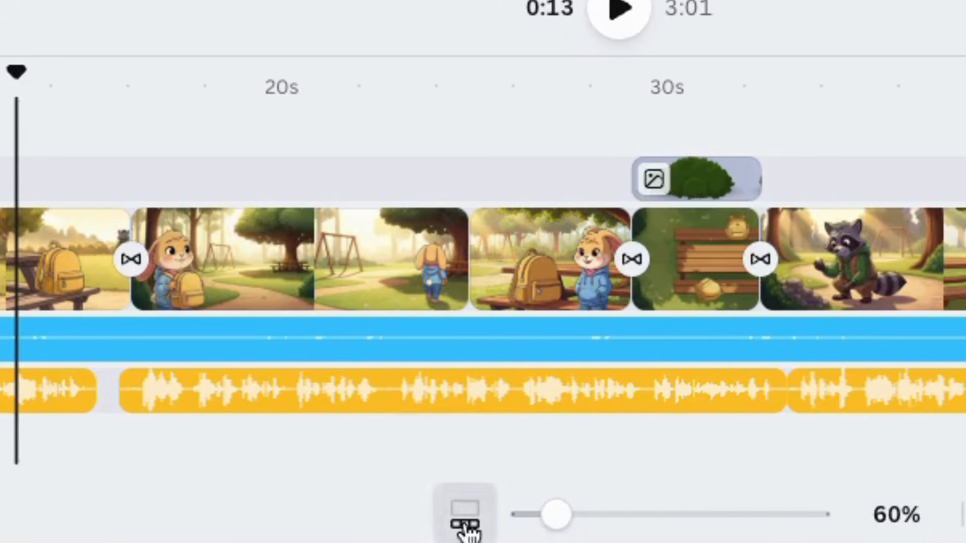
drag(556, 520, 701, 523)
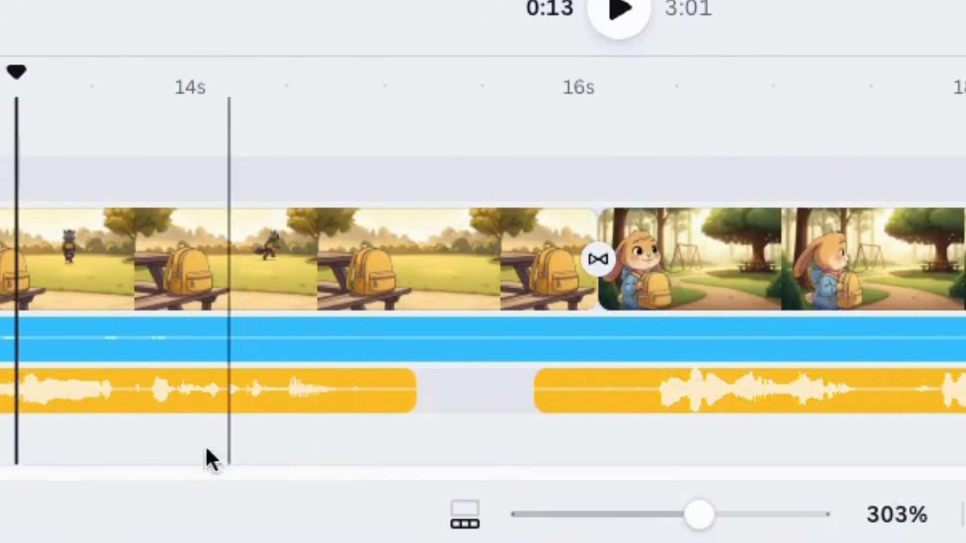
drag(373, 513, 389, 513)
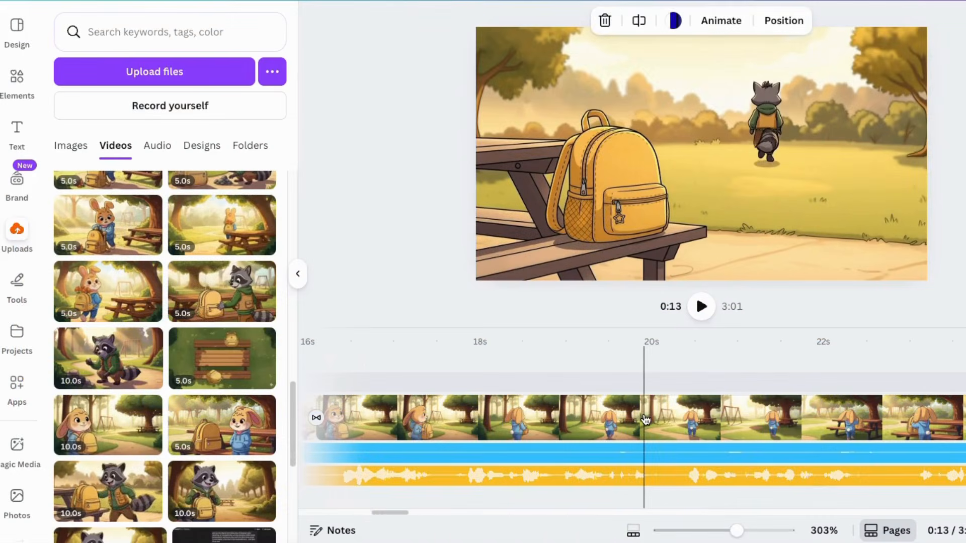
click(644, 421)
drag(389, 513, 413, 513)
mouse_move(626, 428)
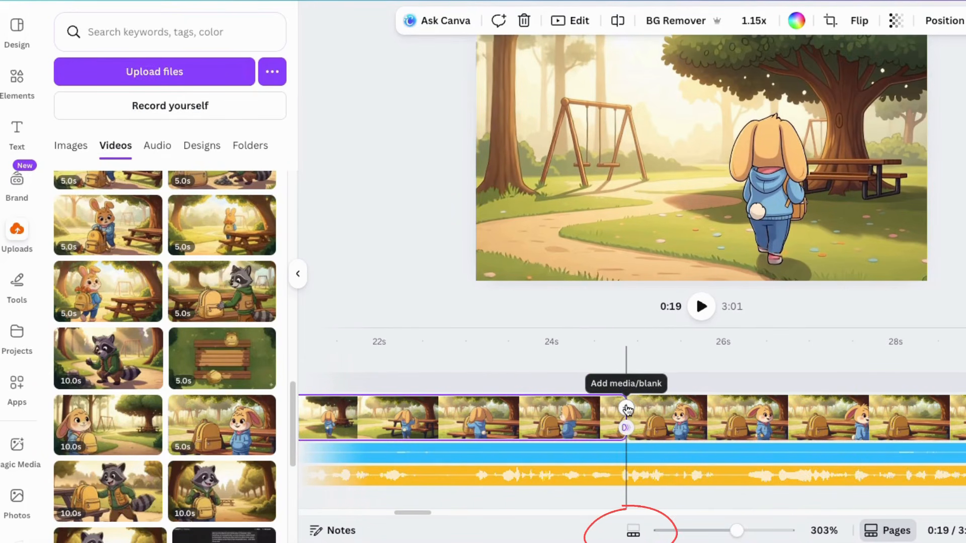
click(625, 428)
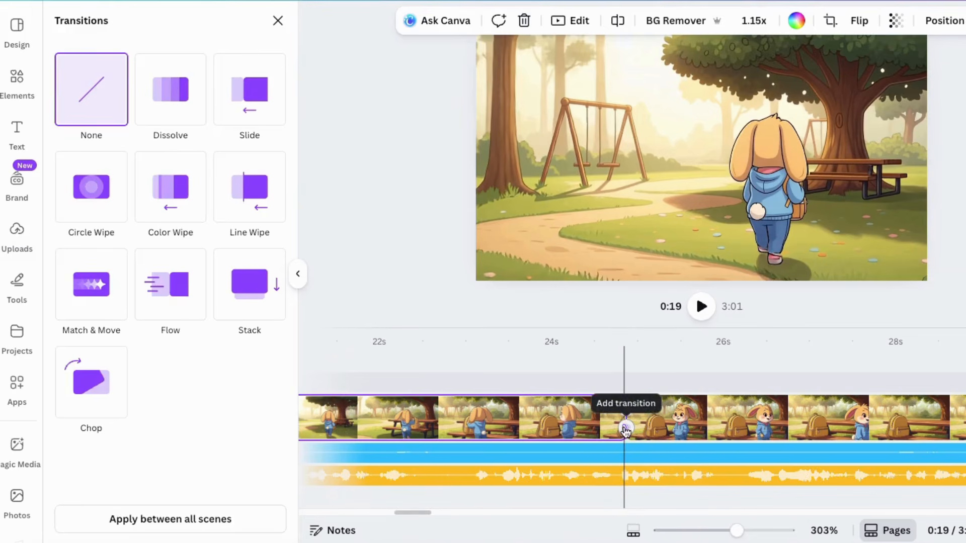
click(277, 21)
Show the volume settings of the birds-singing background track and the first narration clip.
scroll(584, 498, down, 5)
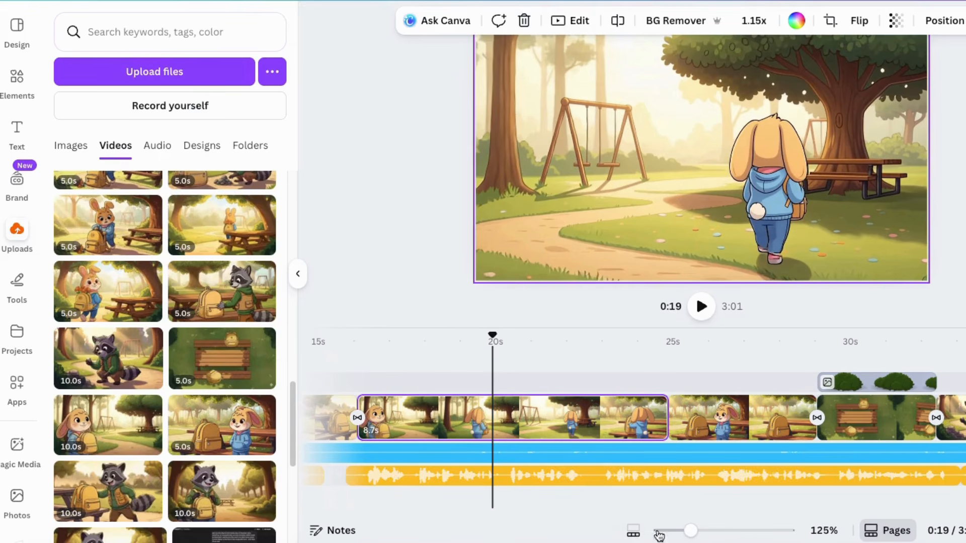
mouse_move(687, 533)
mouse_down()
mouse_move(823, 534)
mouse_move(673, 537)
mouse_up()
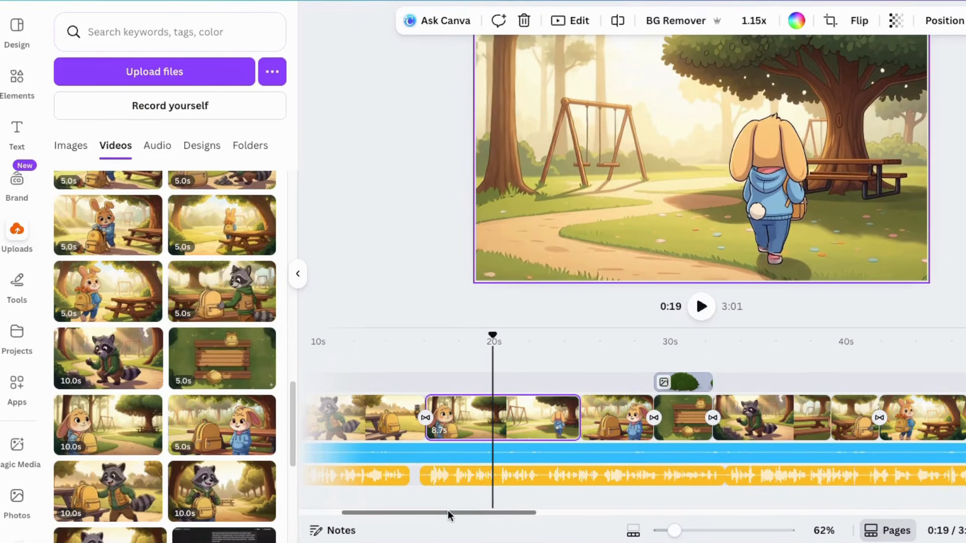
drag(447, 510, 349, 511)
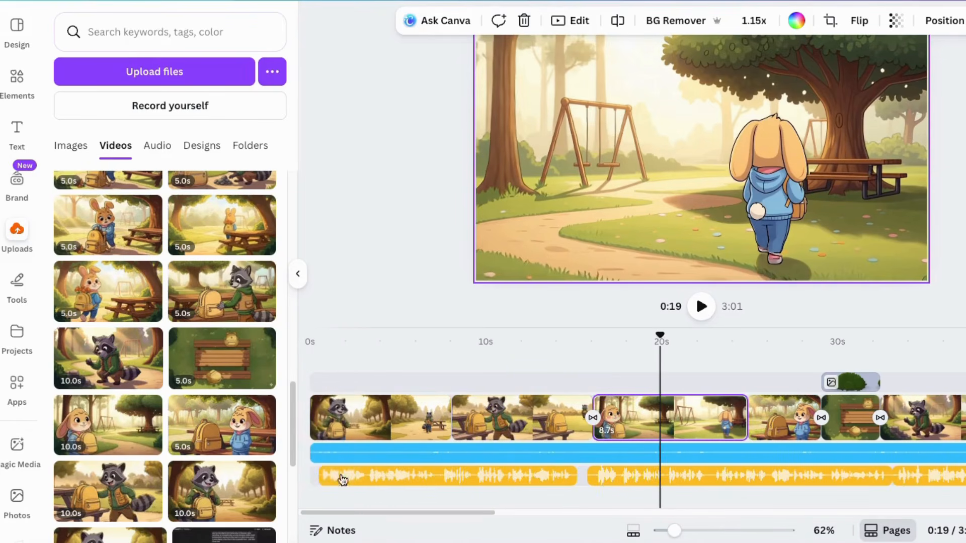
click(383, 458)
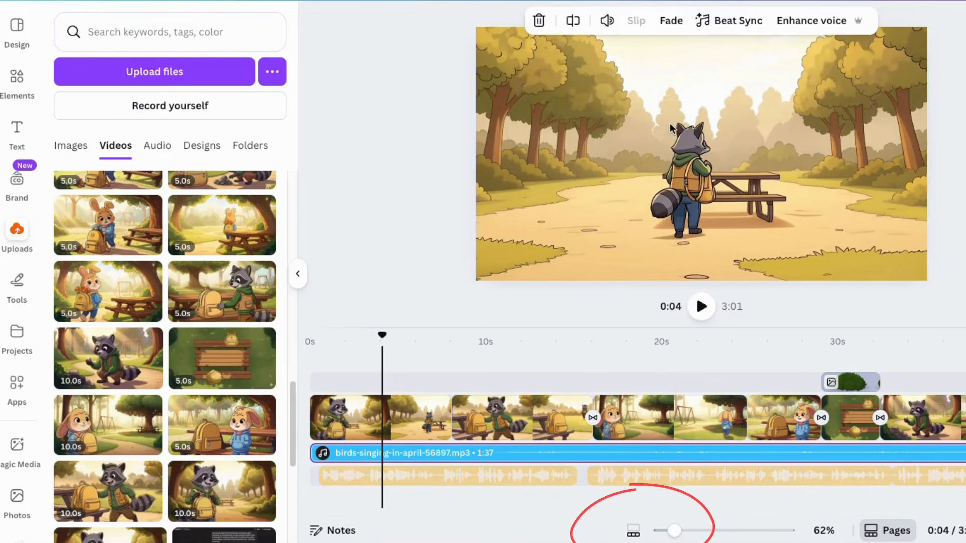
click(613, 23)
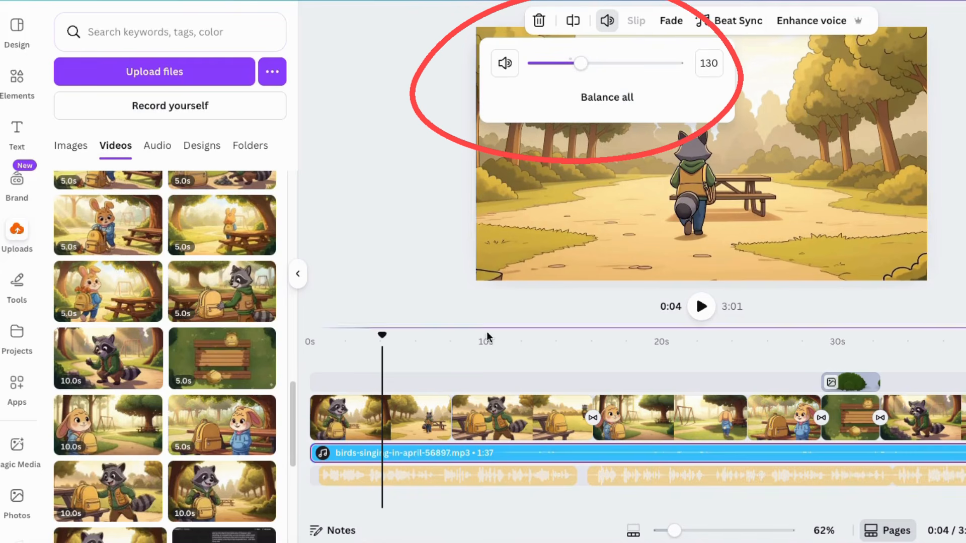
click(420, 477)
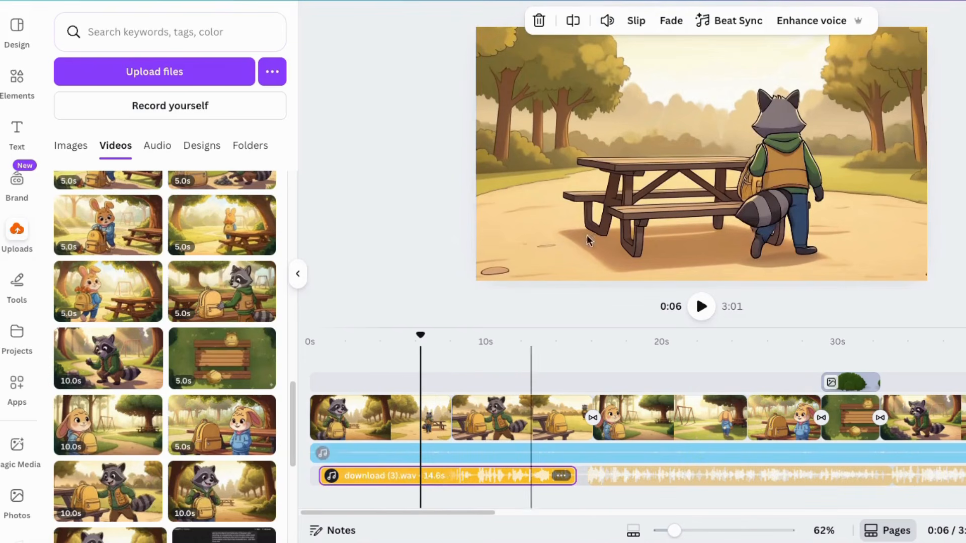
click(608, 21)
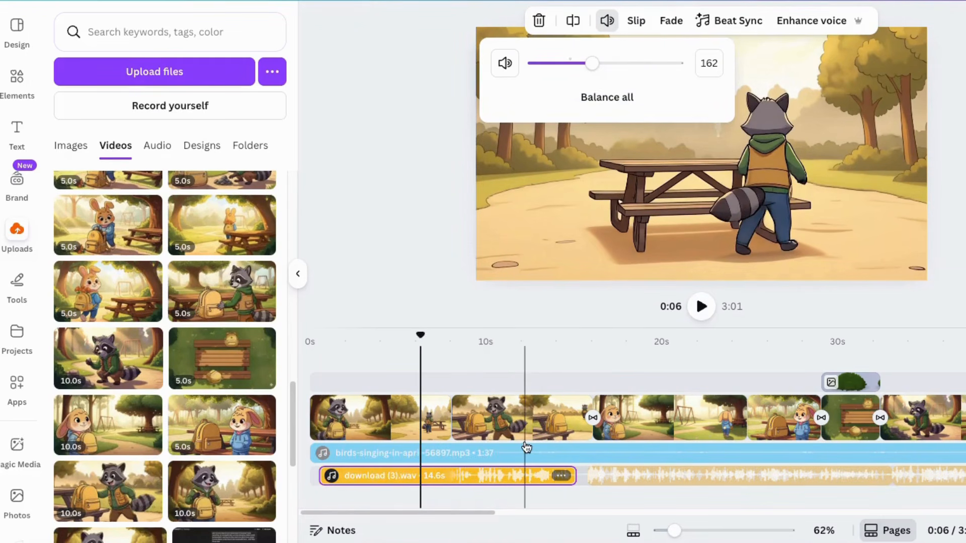
Open the stock audio library to view its music and voiceover options.
drag(438, 513, 485, 513)
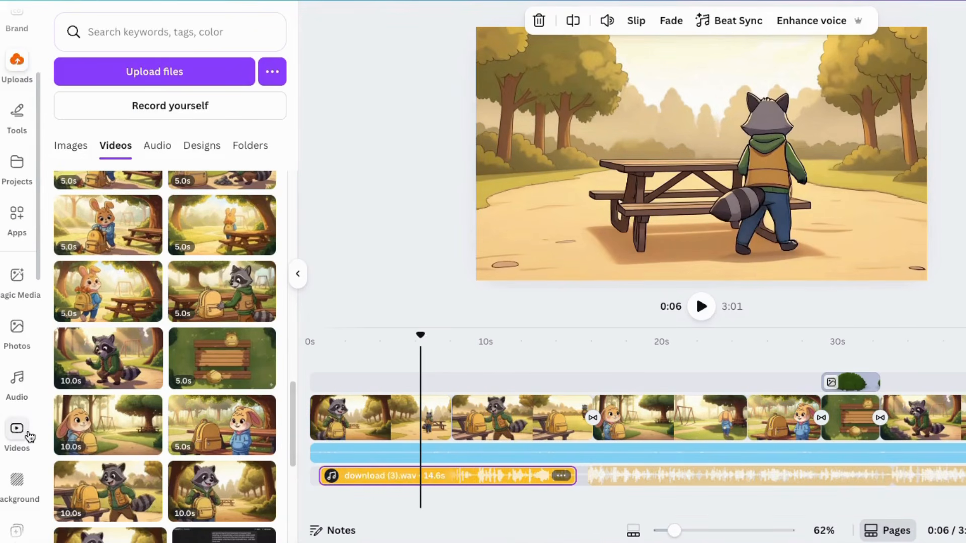
scroll(29, 436, down, 3)
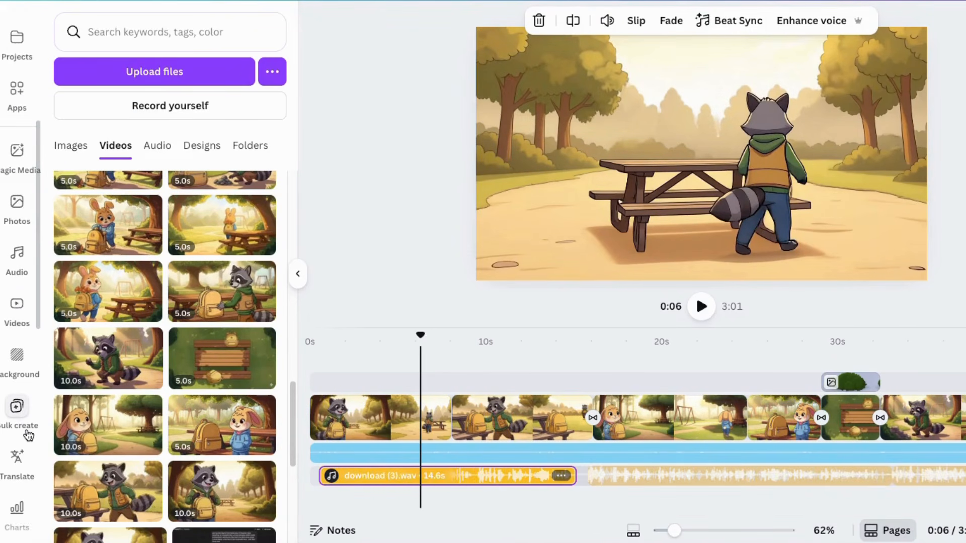
click(17, 255)
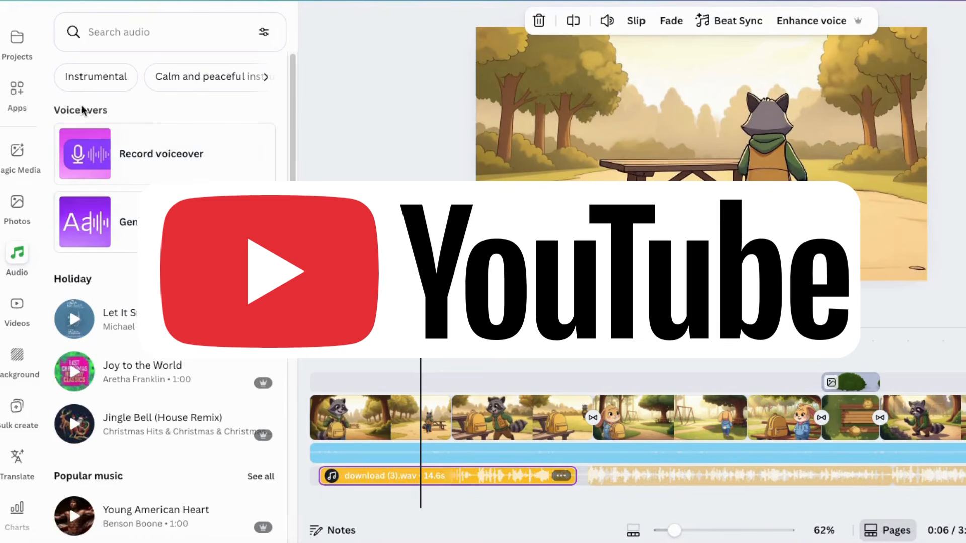
scroll(16, 191, up, 5)
Add the uploaded audio download (9).wav to the timeline at about 0:15, after the first narration clip, and undo it.
click(16, 196)
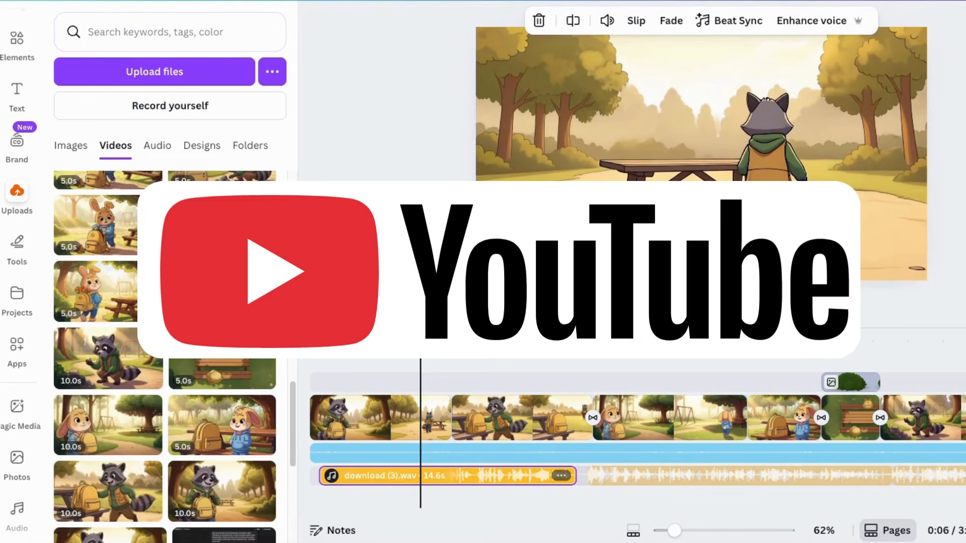
click(157, 145)
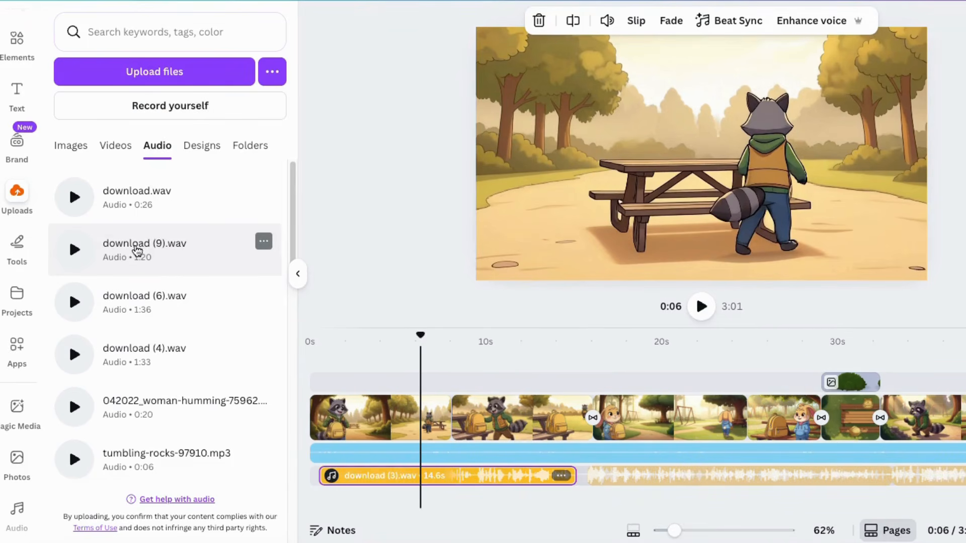
drag(134, 252, 582, 481)
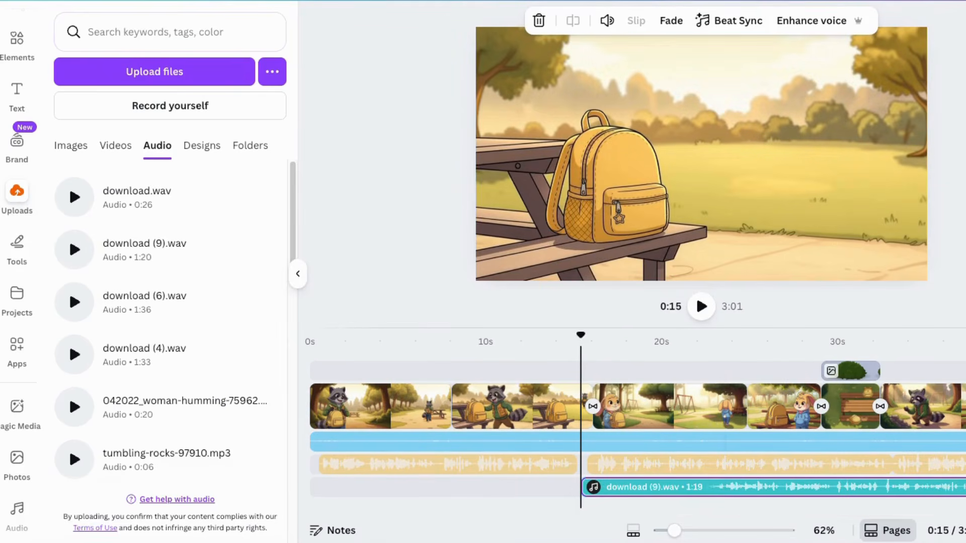
key(super+z)
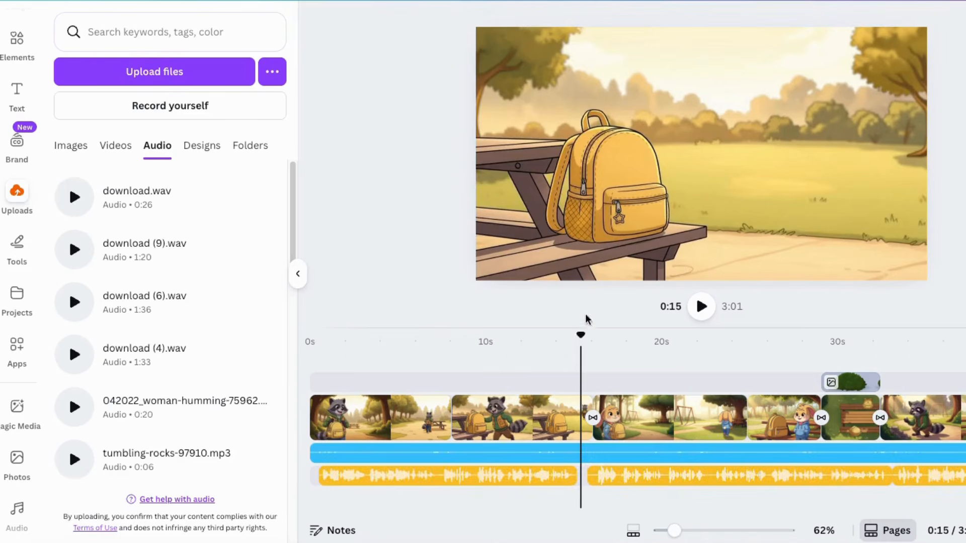
scroll(627, 504, right, 10)
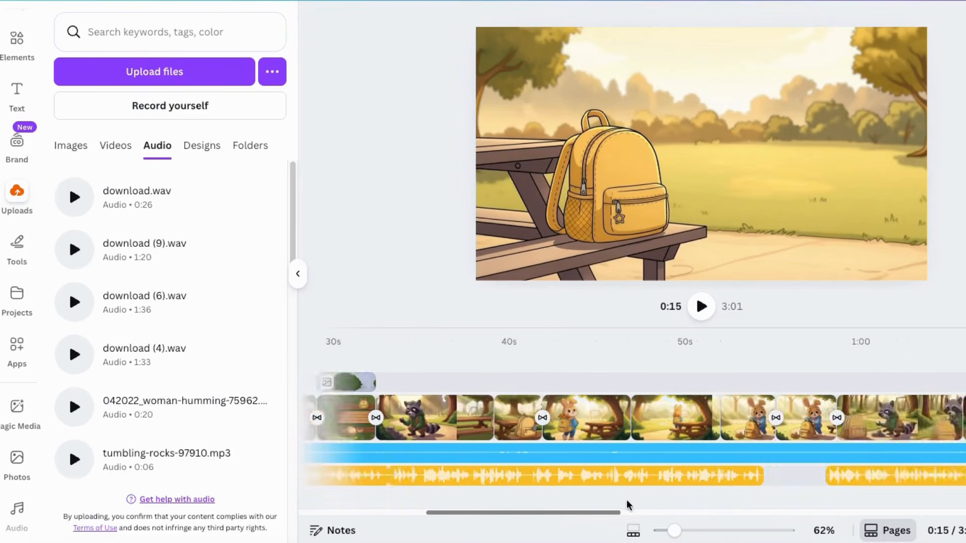
scroll(627, 505, right, 10)
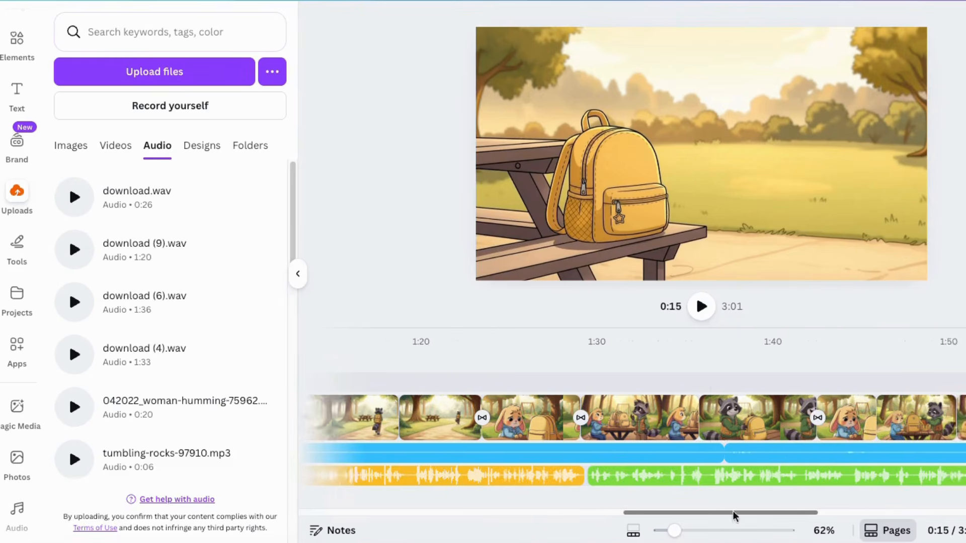
drag(733, 512, 347, 480)
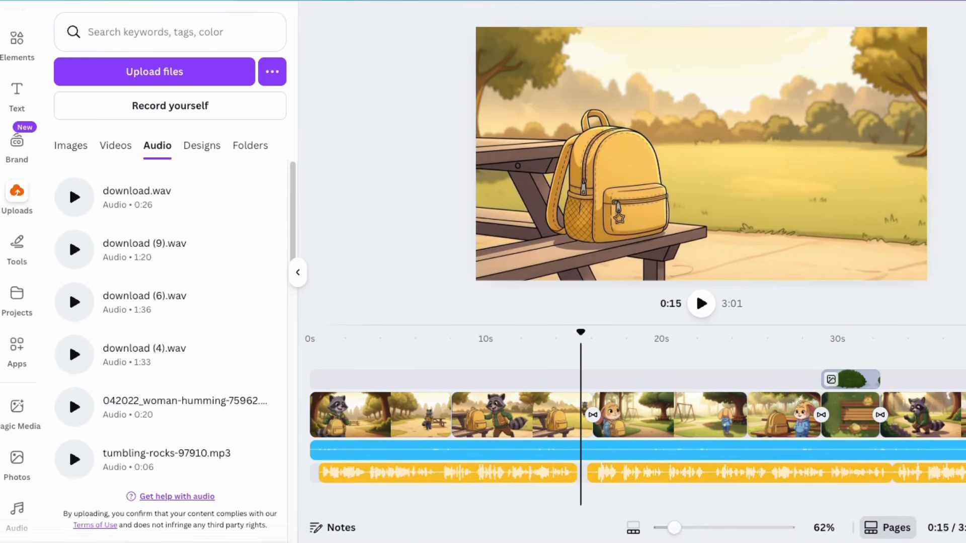
Open the MP4 video download settings, compare the 4K (UHD) quality, return to 1080p (HD) and close them without downloading.
drag(965, 1, 931, 29)
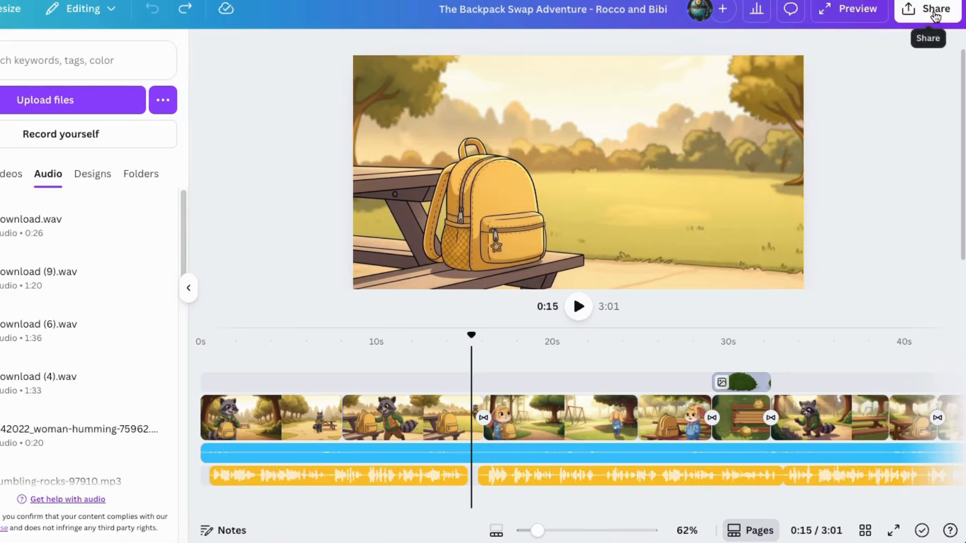
click(925, 9)
click(709, 304)
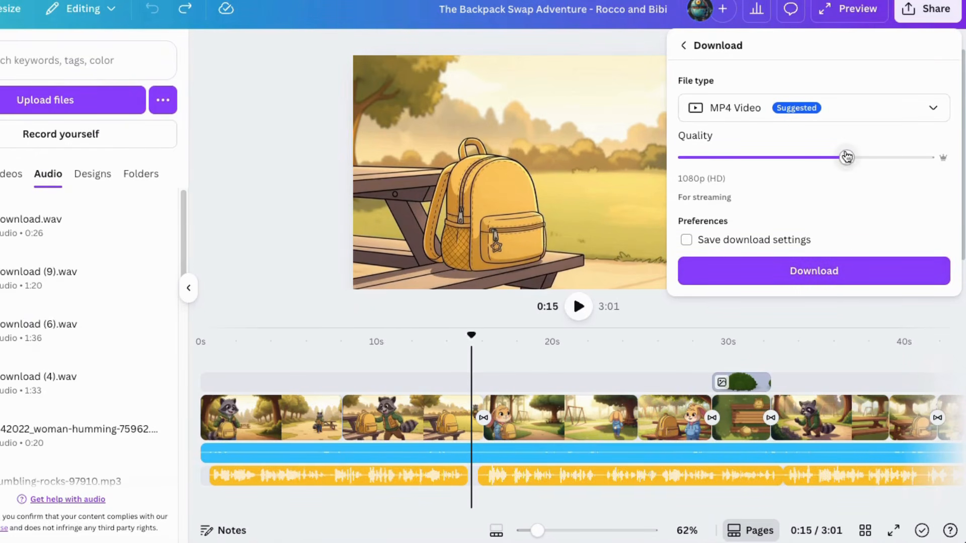
drag(848, 159, 956, 168)
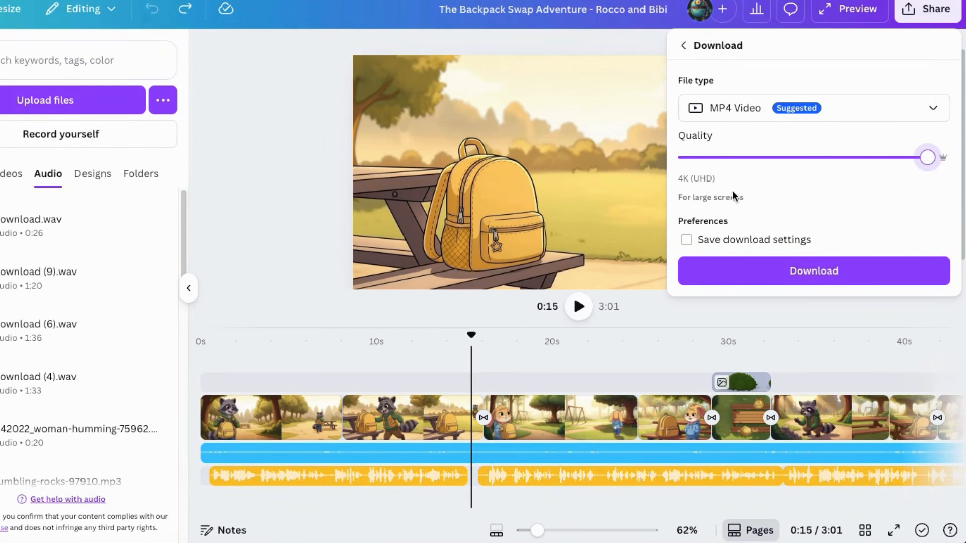
drag(928, 162, 862, 160)
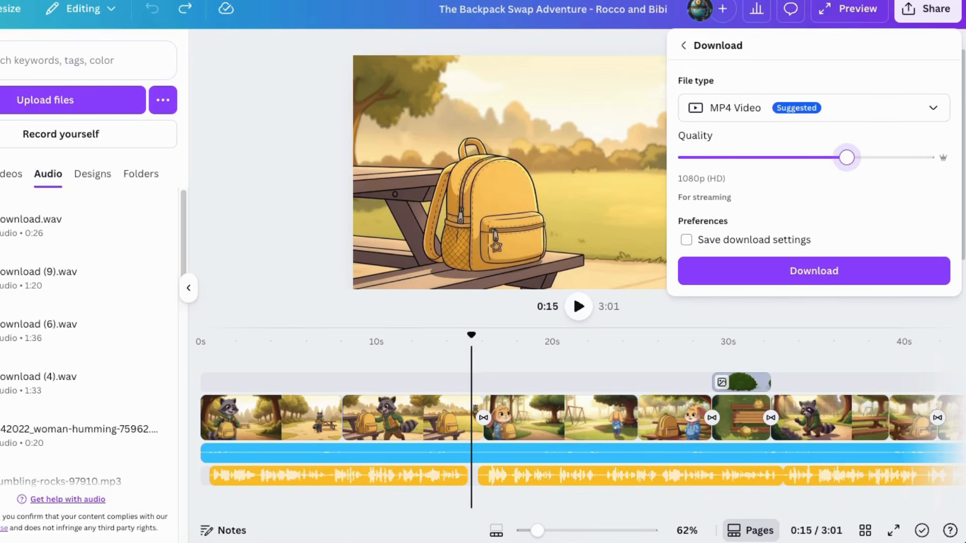
drag(956, 0, 959, 0)
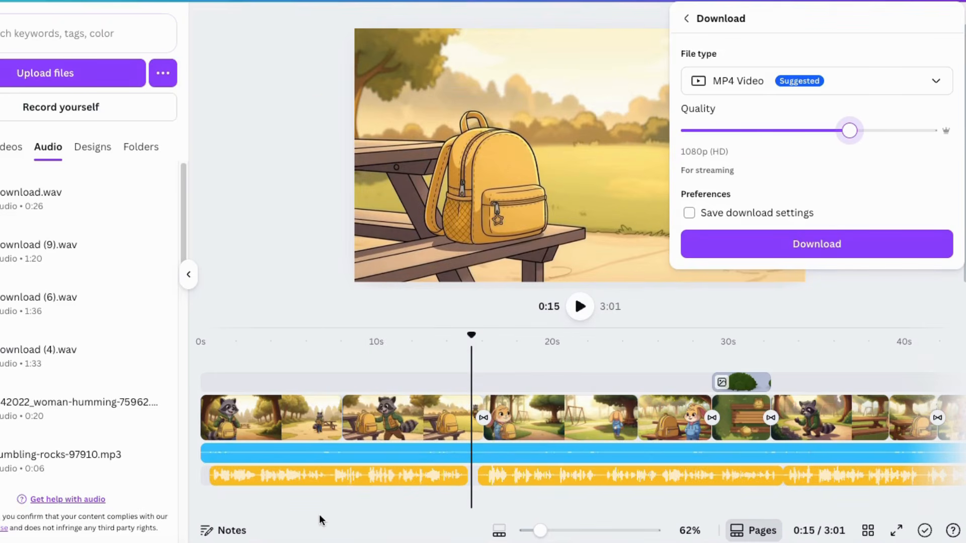
click(319, 514)
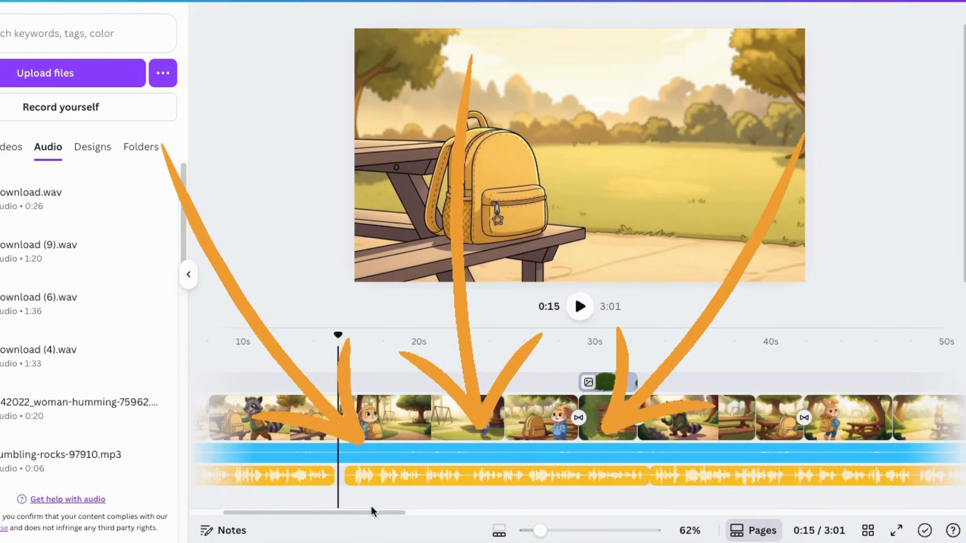
drag(367, 512, 335, 512)
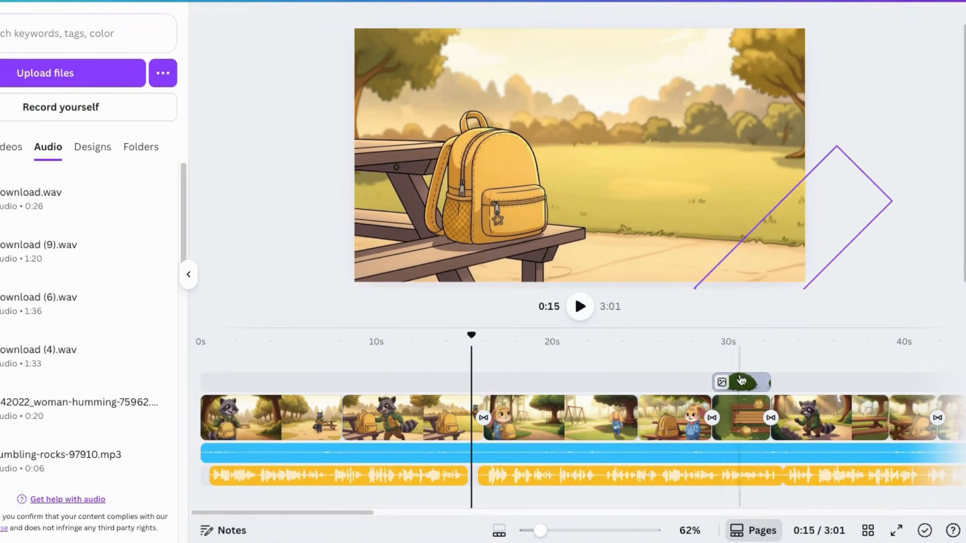